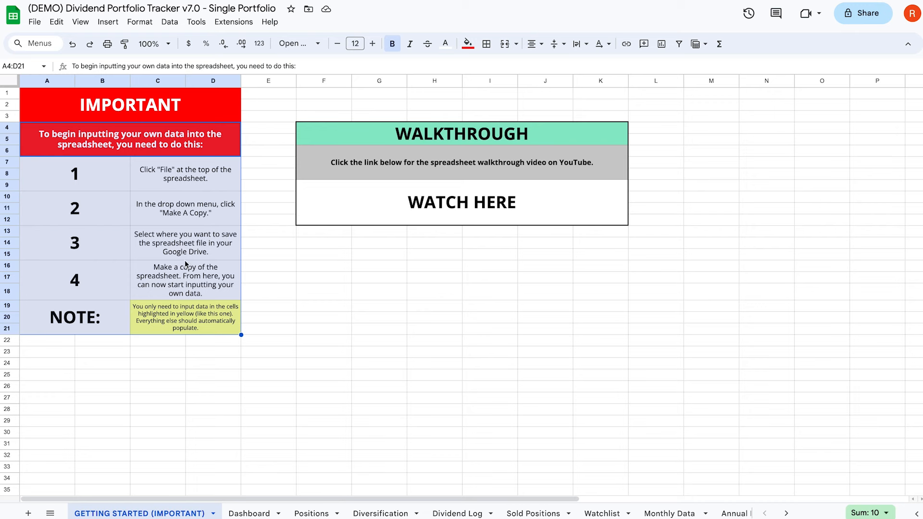
Try to make a copy of the spreadsheet file.
left_click(264, 255)
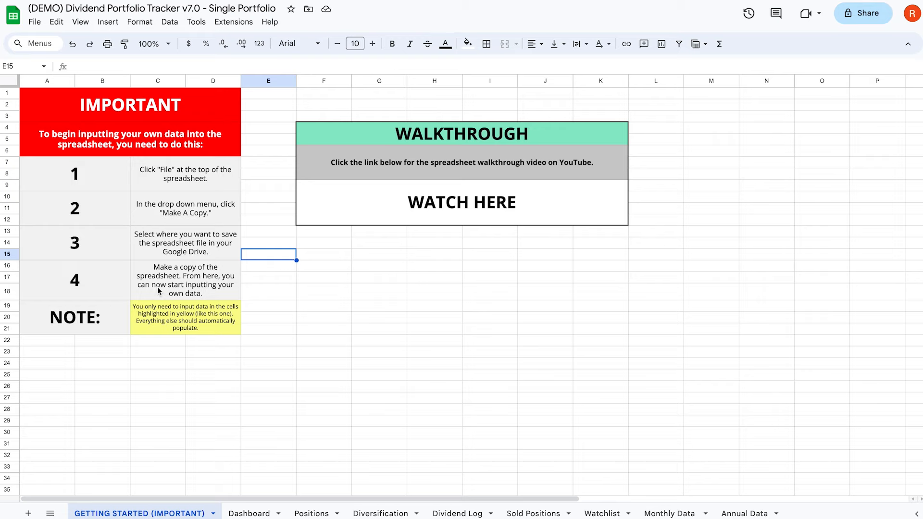
left_click(35, 22)
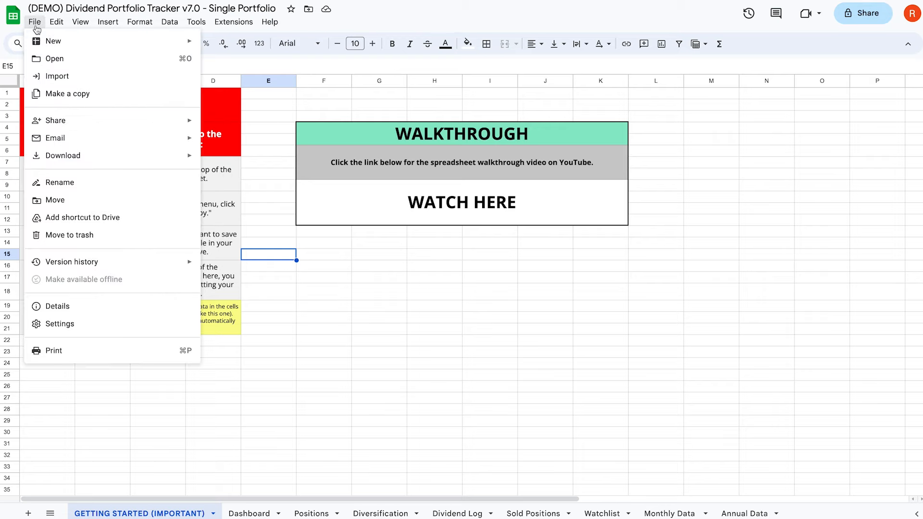
left_click(66, 93)
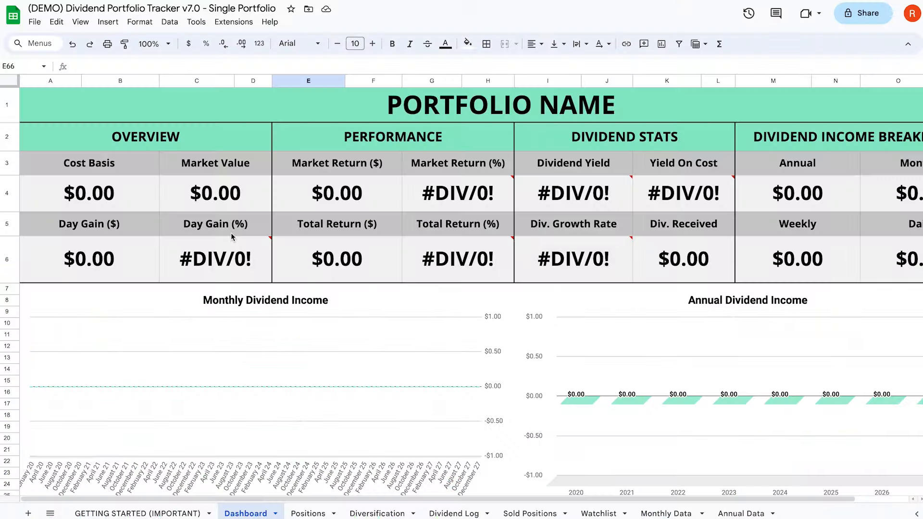
Examine the Dashboard's overview, performance, dividend stats and income breakdown sections along with its charts.
scroll(231, 232, "right", 1)
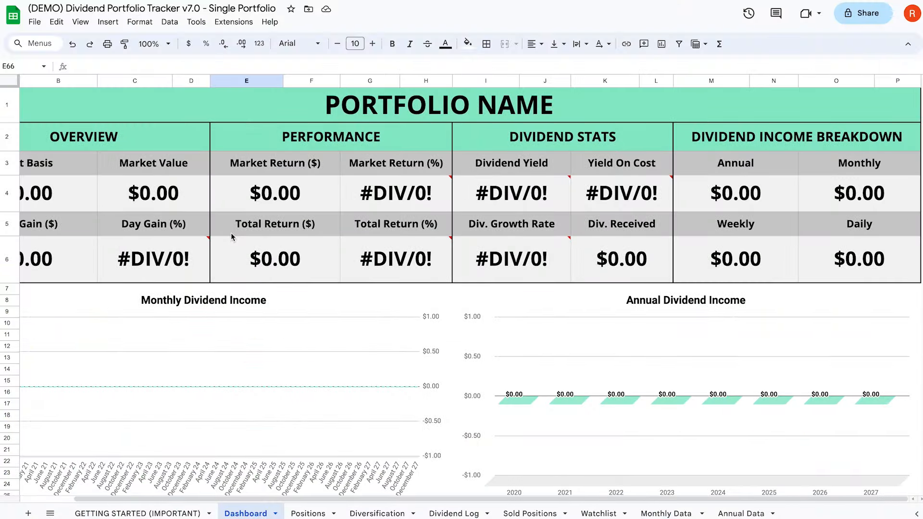
scroll(231, 233, "down", 5)
scroll(231, 233, "up", 5)
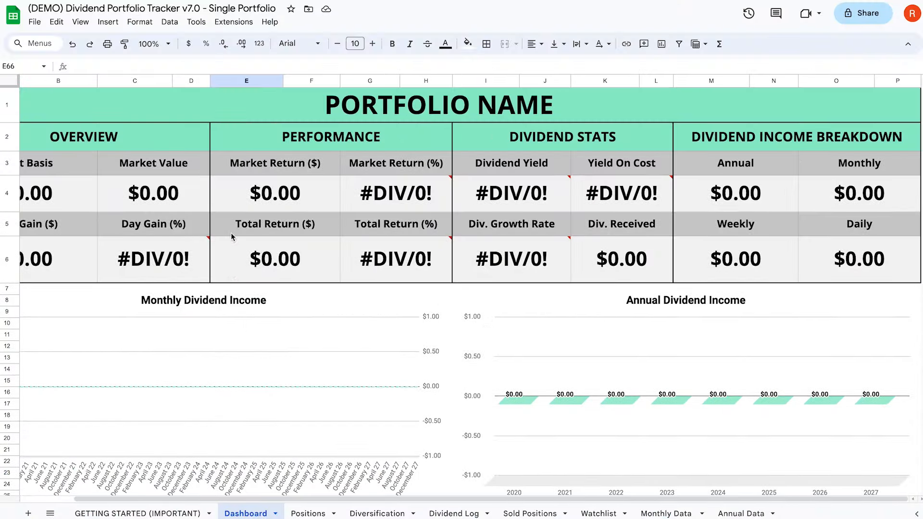
scroll(230, 236, "left", 1)
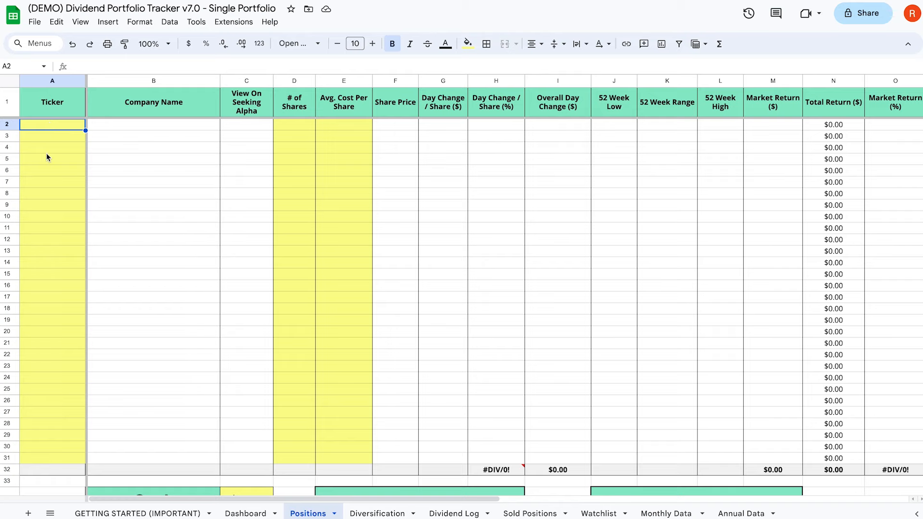
Review the Positions sheet's columns from Ticker to Annual Shares Purch. w/ Div., including the yellow input cells and the error note in the totals row.
scroll(46, 153, "right", 10)
scroll(71, 166, "left", 10)
scroll(71, 166, "right", 10)
scroll(71, 165, "right", 6)
scroll(52, 123, "left", 15)
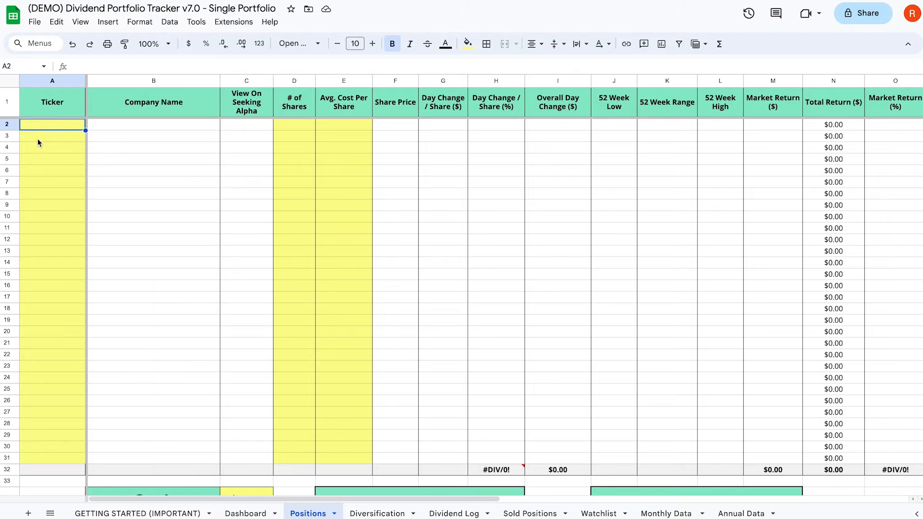
scroll(39, 142, "right", 10)
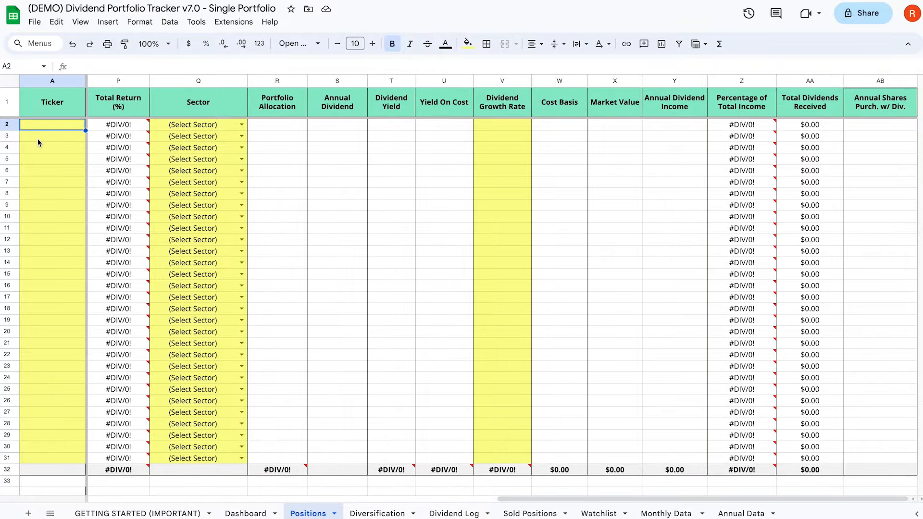
scroll(37, 138, "left", 10)
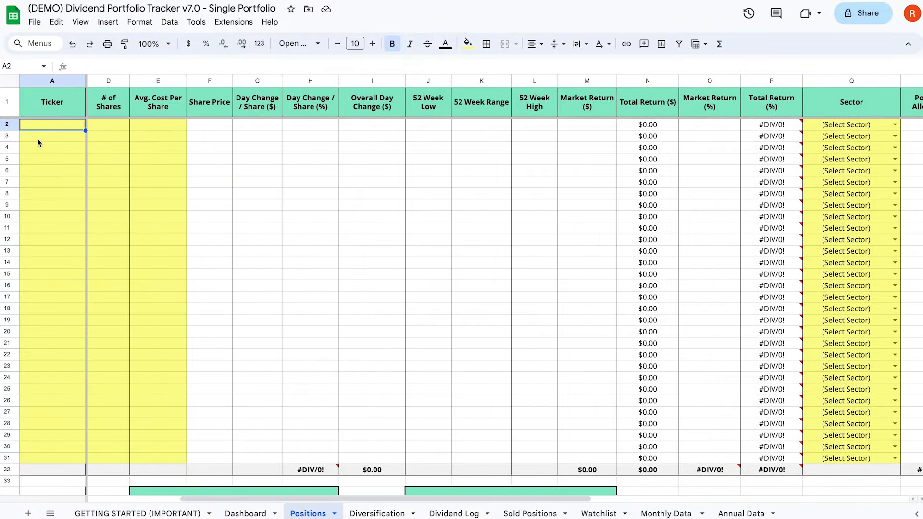
scroll(38, 138, "left", 3)
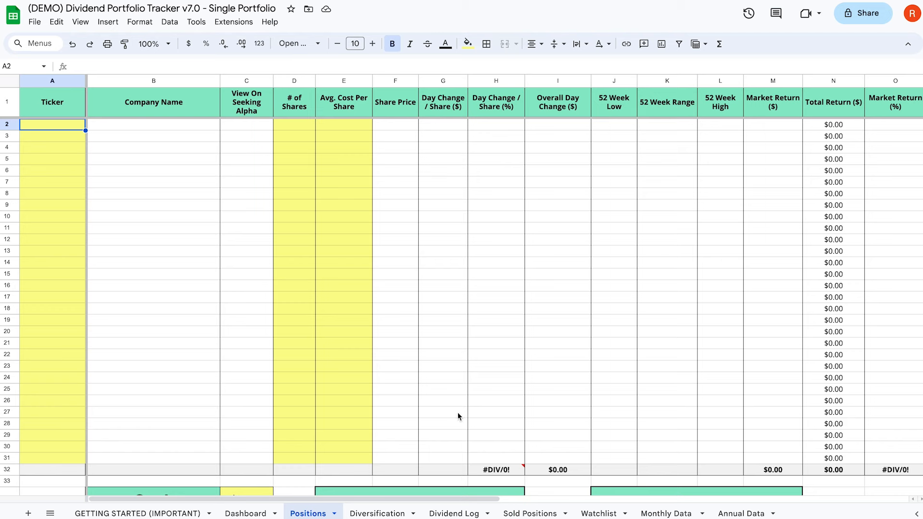
mouse_move(509, 470)
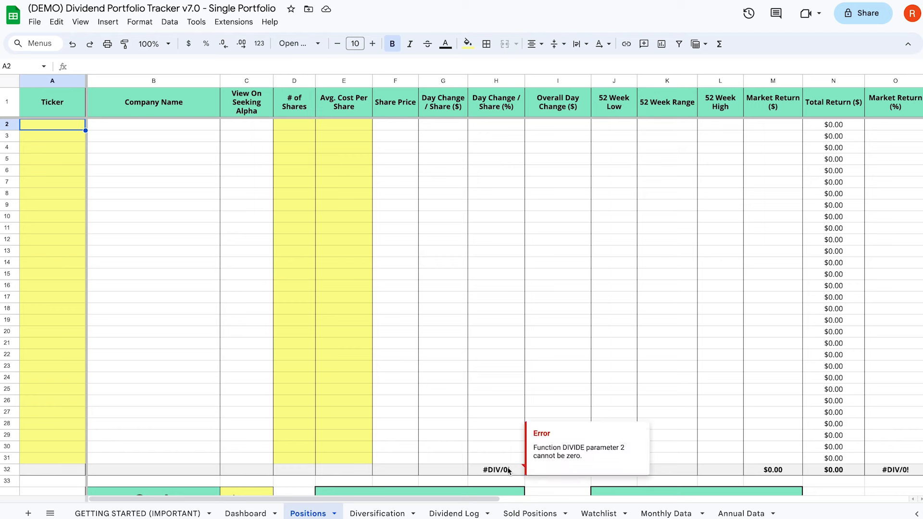
scroll(502, 470, "right", 4)
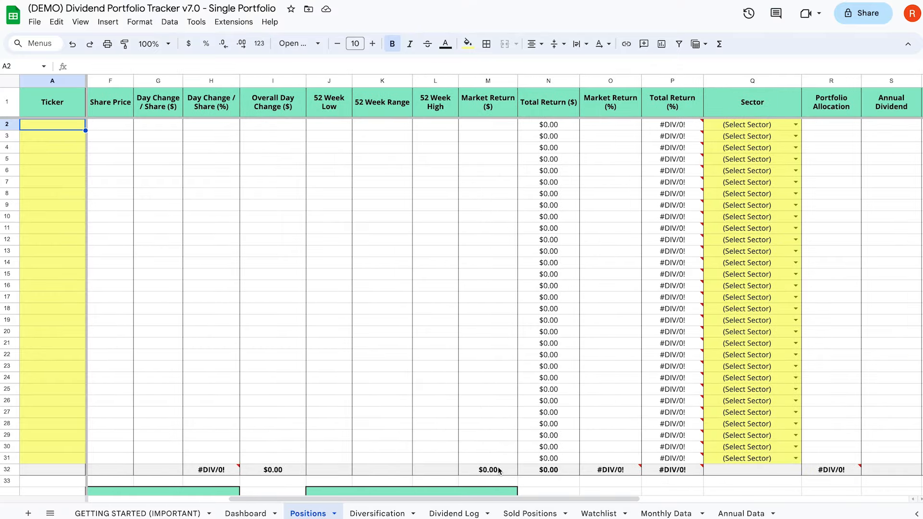
scroll(498, 471, "right", 2)
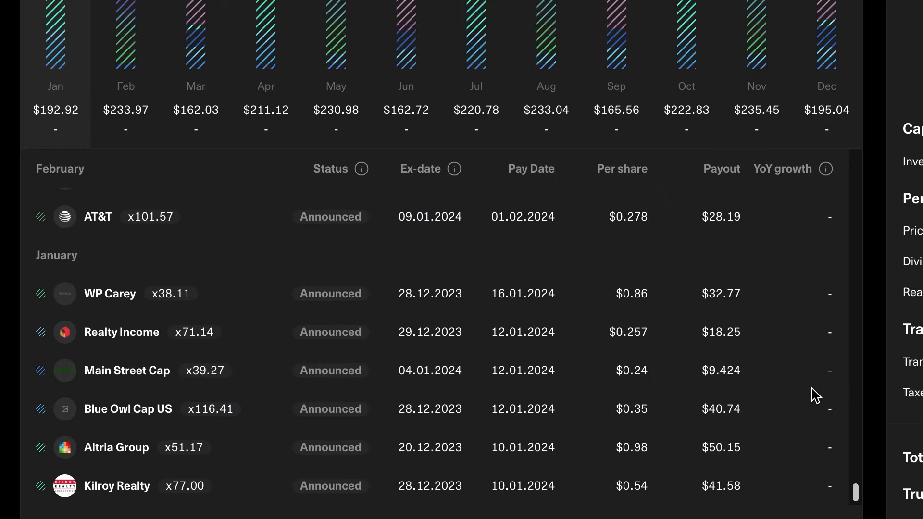
scroll(812, 388, "up", 3)
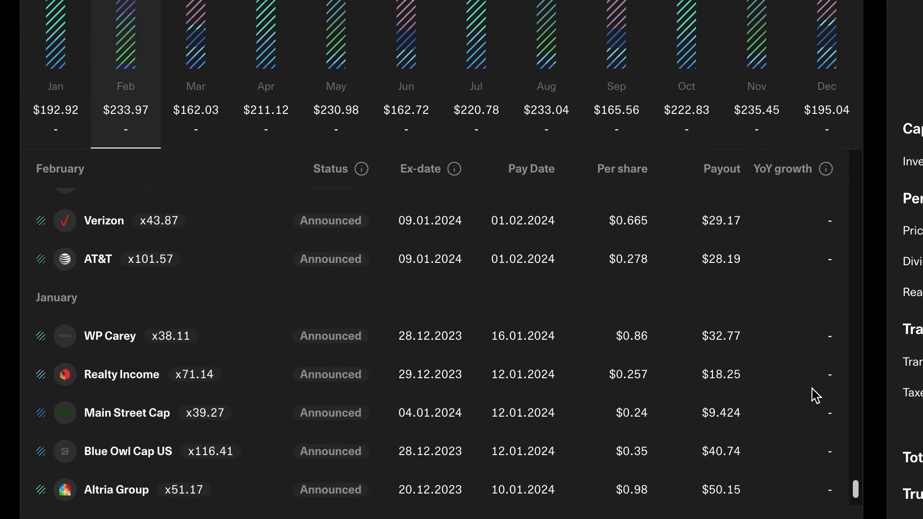
scroll(815, 396, "up", 4)
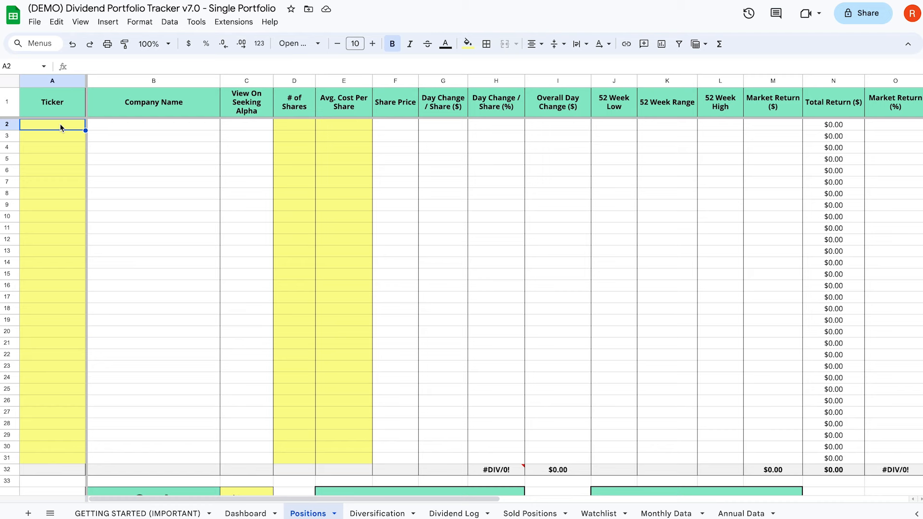
Enter the tickers AAPL, MSFT, COST, V and PG in cells A2 to A6 of the Positions sheet.
type("AAPL")
key("Return")
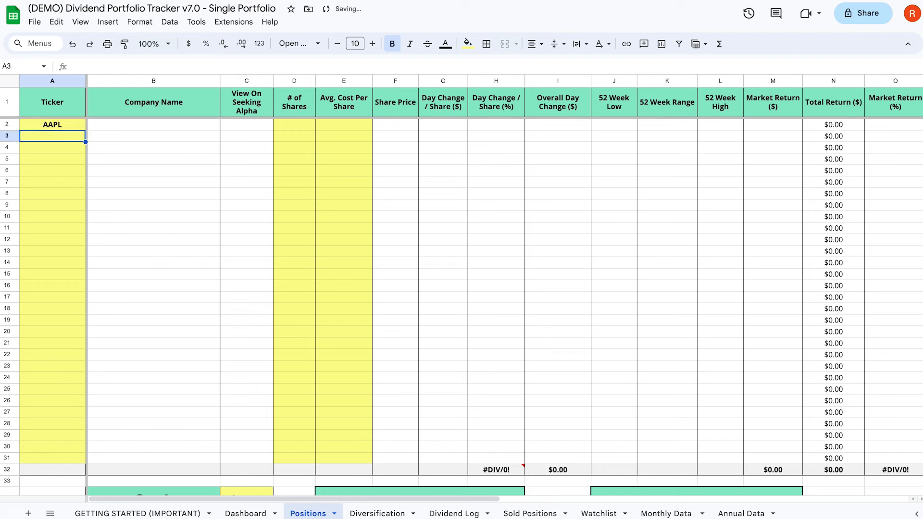
type("MSFT")
key("Return")
type("COST")
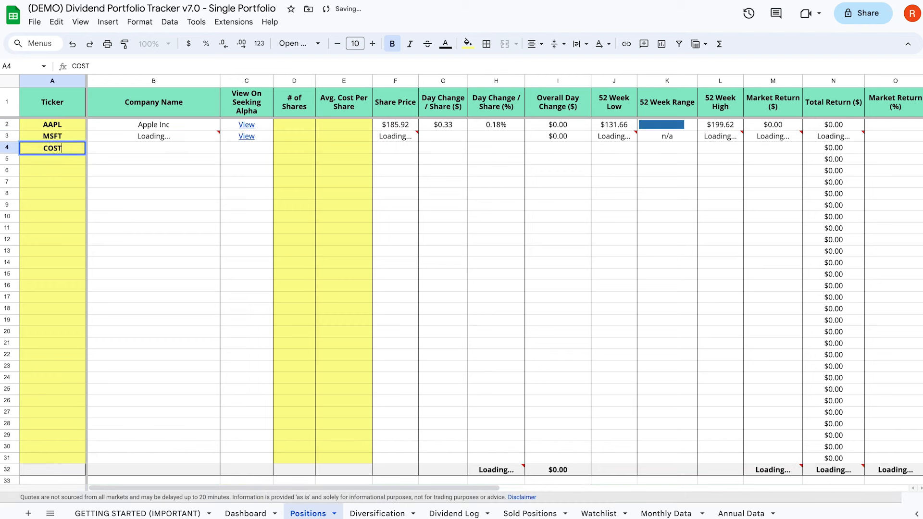
key("Return")
type("V")
key("Return")
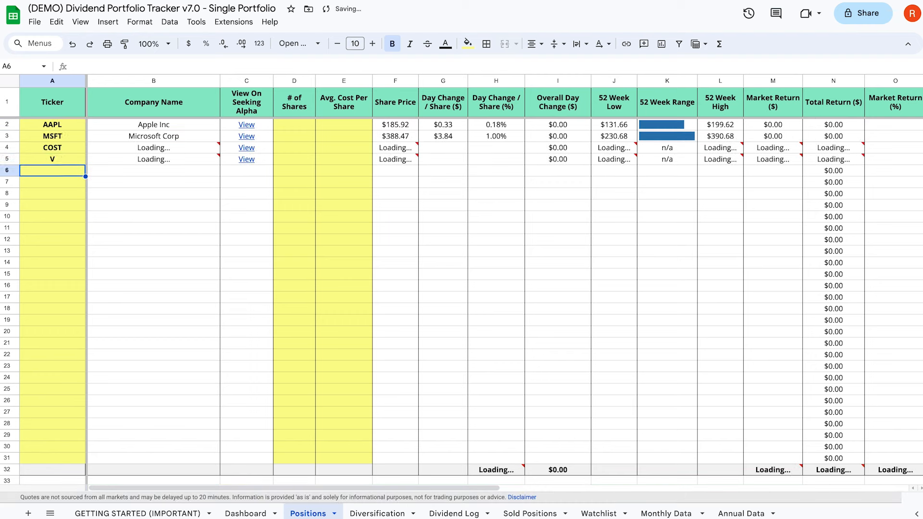
type("PG")
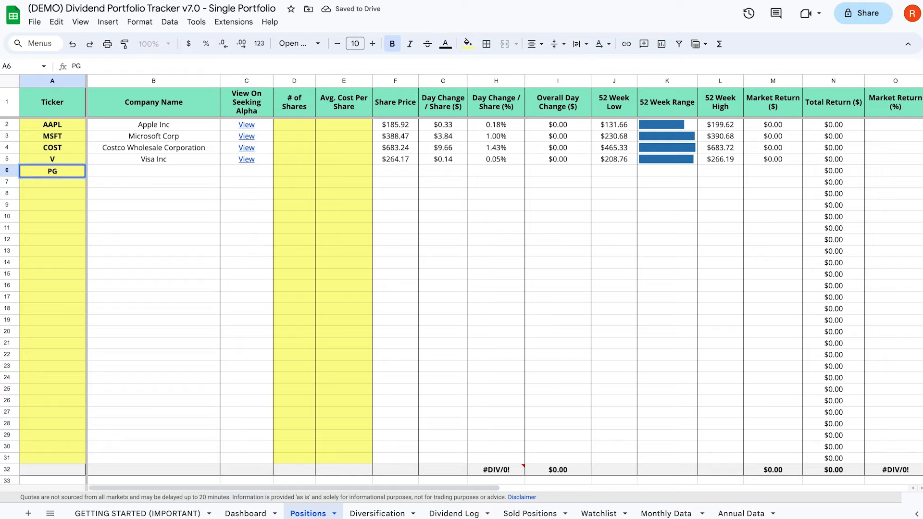
key("Return")
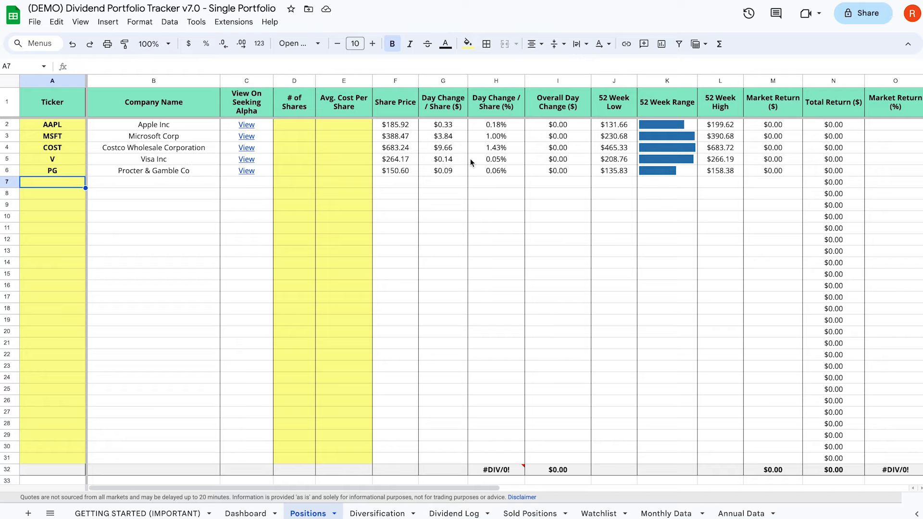
Set the number of shares to 5 for each of the five tickers in D2 to D6.
scroll(470, 158, "right", 10)
scroll(470, 159, "right", 2)
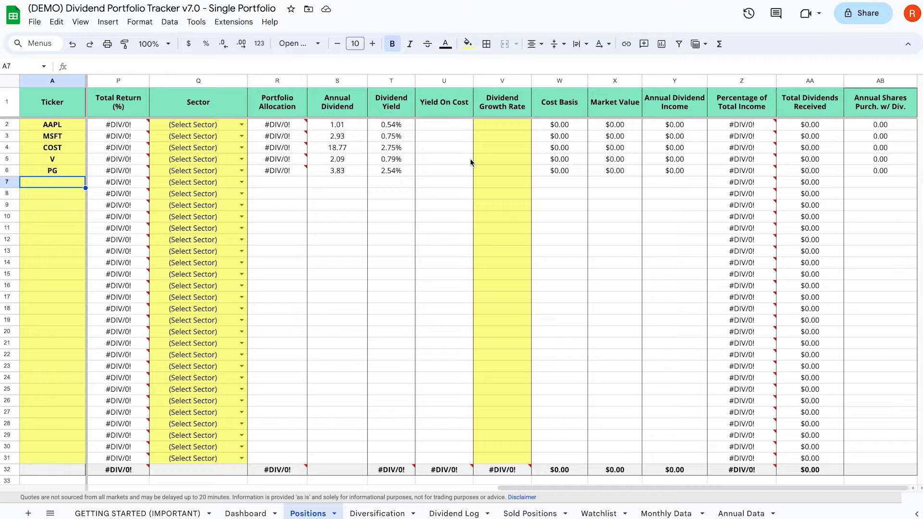
scroll(470, 158, "left", 12)
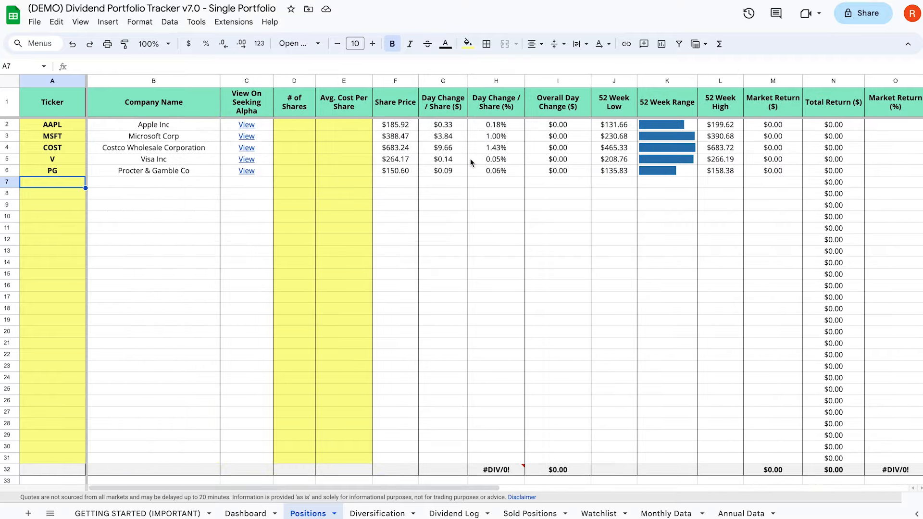
left_click(296, 128)
type("5")
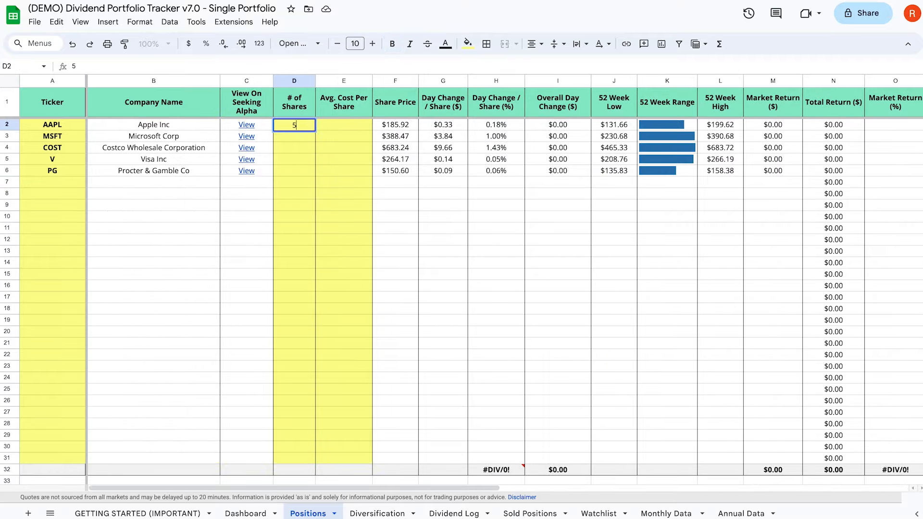
key("Return")
type("5")
key("Return")
type("5")
key("Return")
type("5")
key("Return")
type("5")
key("Return")
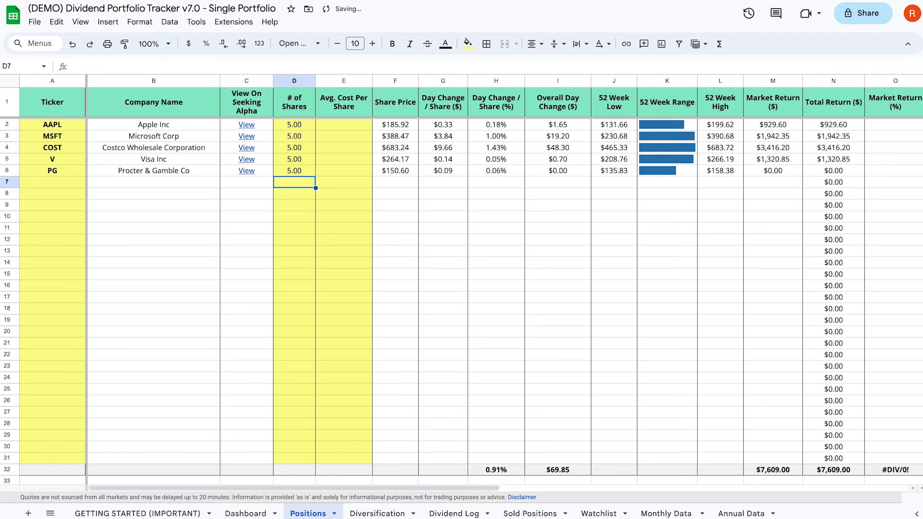
Enter average costs per share of 180 for AAPL, 380 for MSFT, 650 for COST, 250 for V and 150 for PG.
left_click(335, 128)
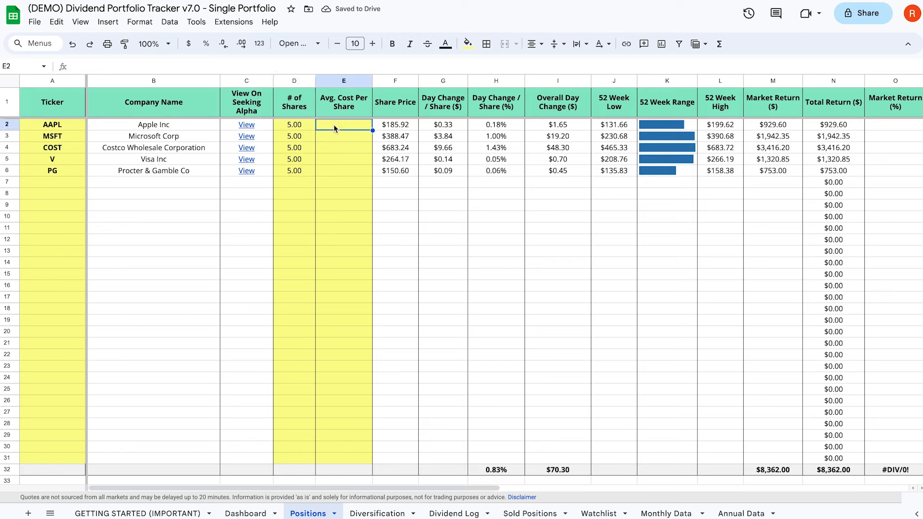
type("180")
key("Return")
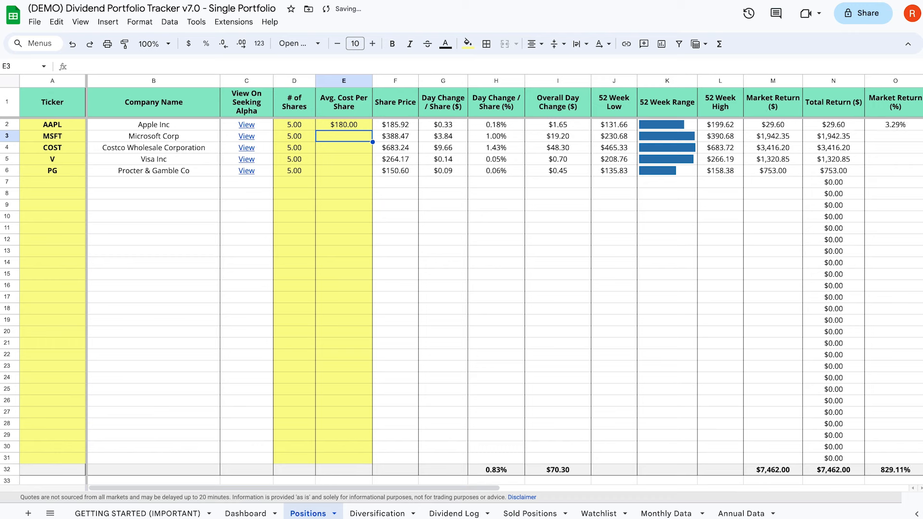
type("380")
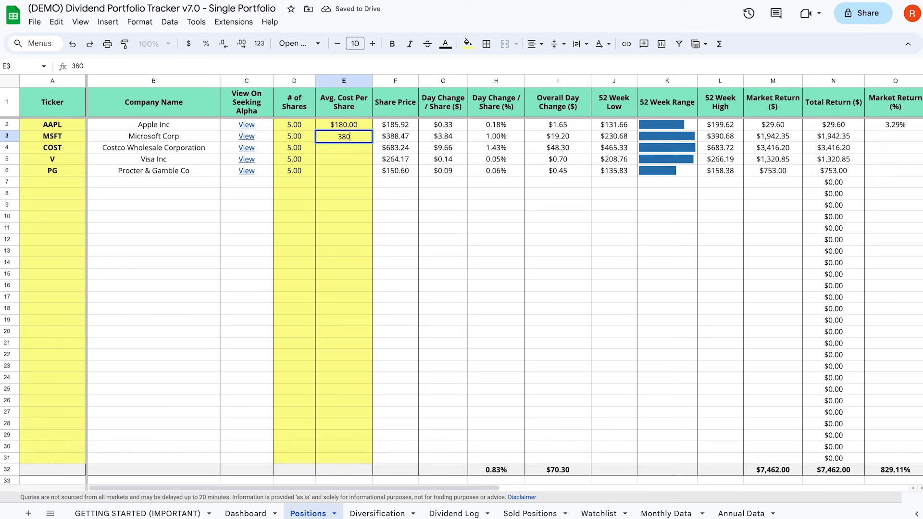
key("Return")
type("650")
key("Return")
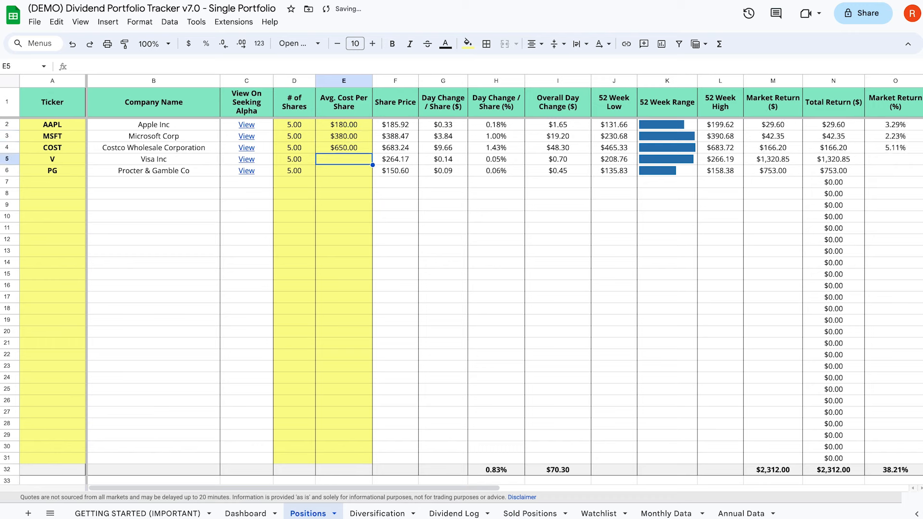
type("250")
key("Return")
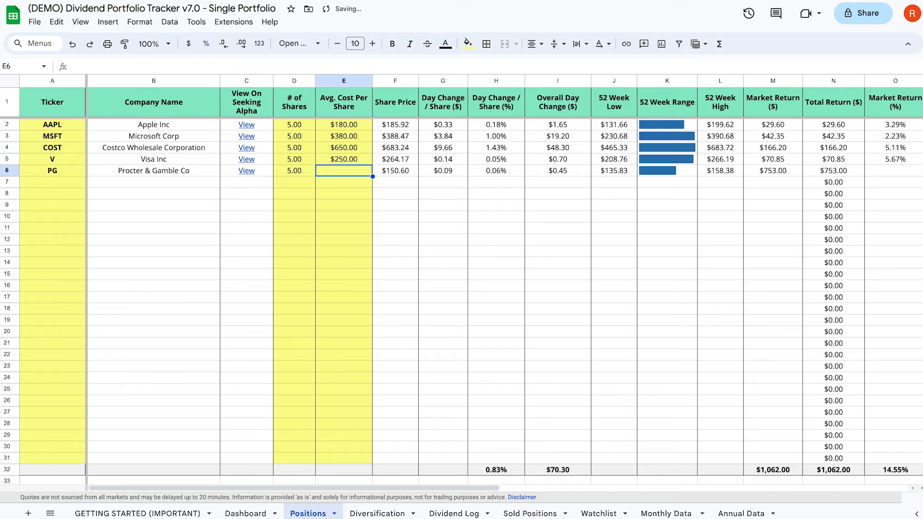
type("150")
key("Return")
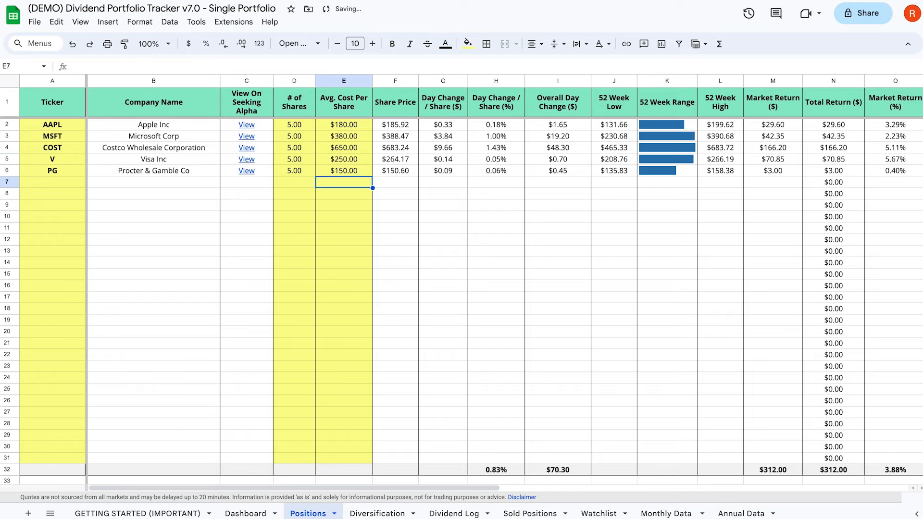
Set the sector of AAPL and MSFT to Information Technology in the Positions sheet.
scroll(331, 125, "right", 6)
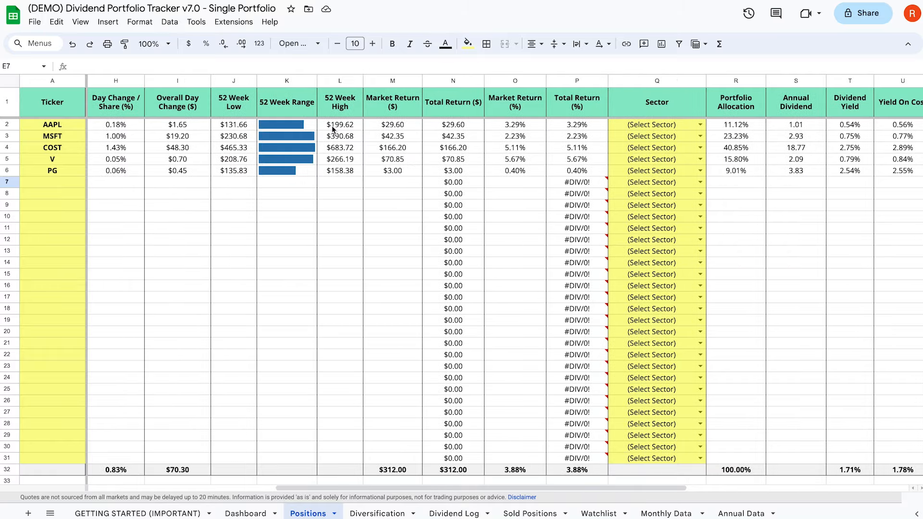
scroll(331, 125, "right", 2)
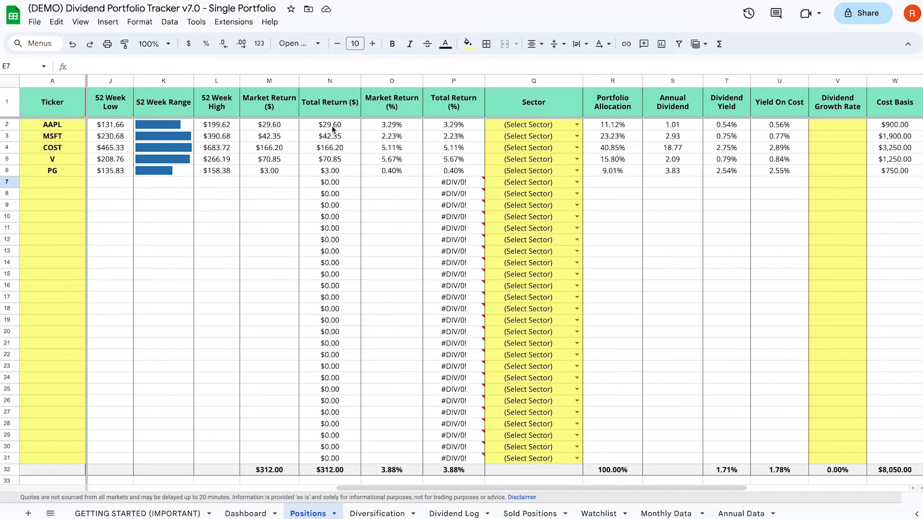
scroll(365, 134, "right", 1)
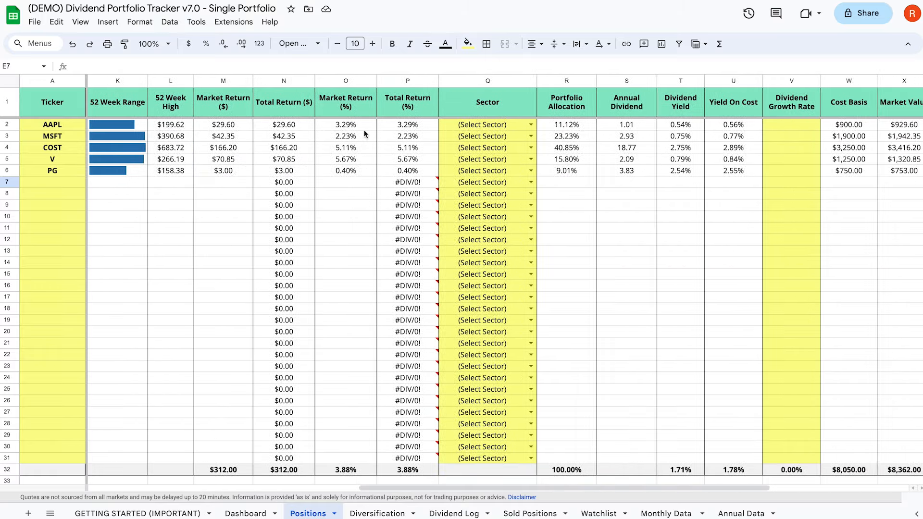
scroll(365, 134, "right", 3)
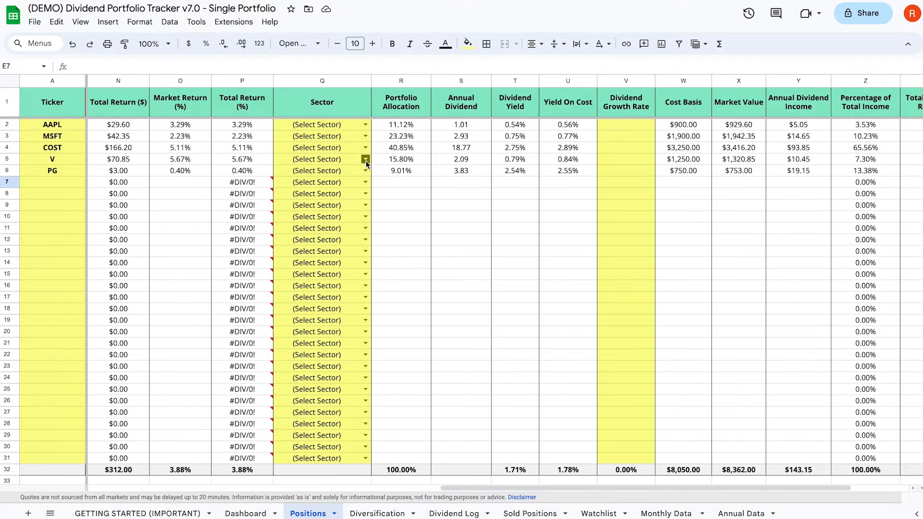
left_click(366, 125)
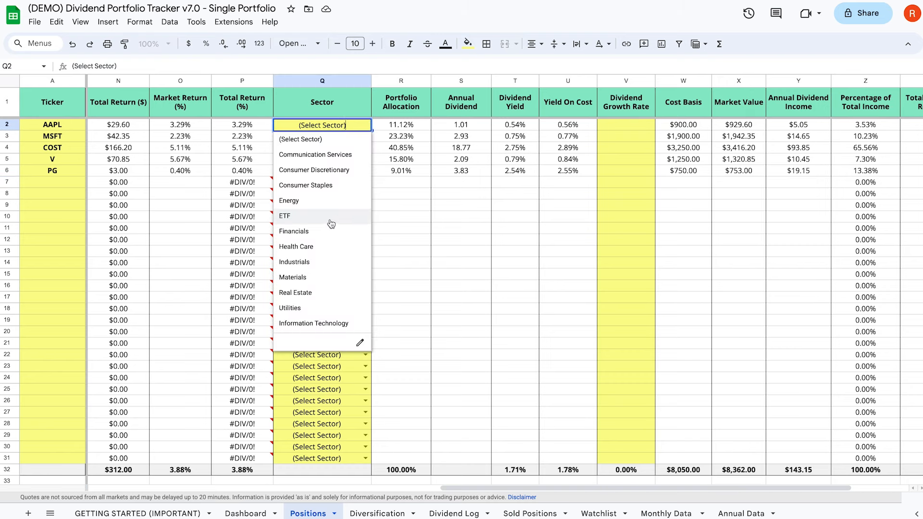
left_click(323, 323)
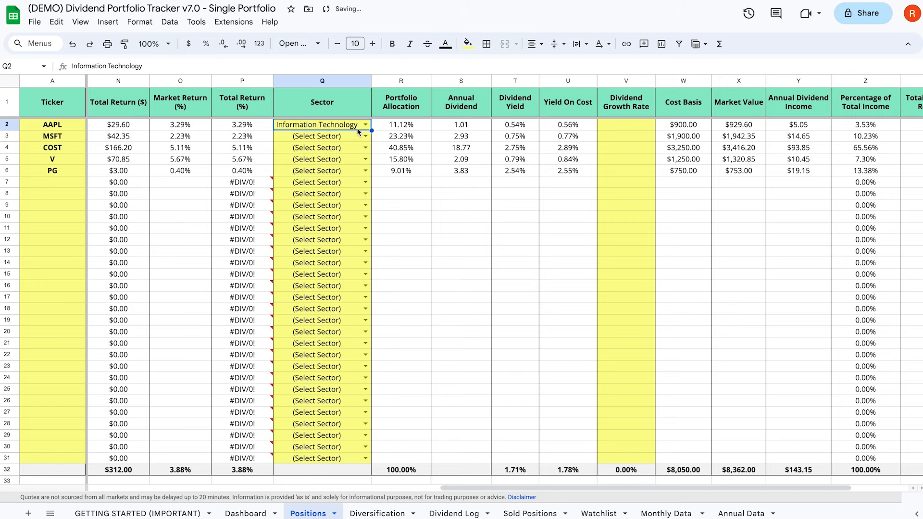
left_click(364, 136)
left_click(319, 336)
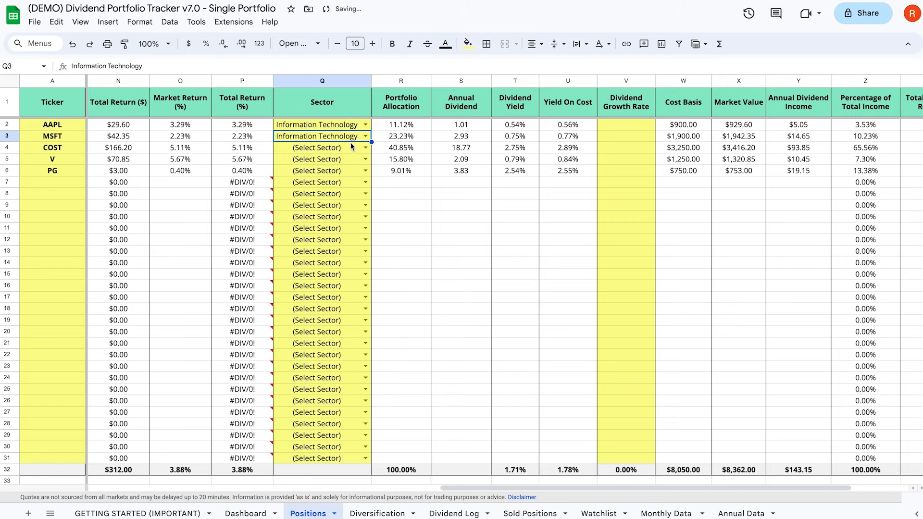
Set the sector to Consumer Staples for COST, Financials for V and Consumer Staples for PG.
left_click(365, 148)
left_click(318, 208)
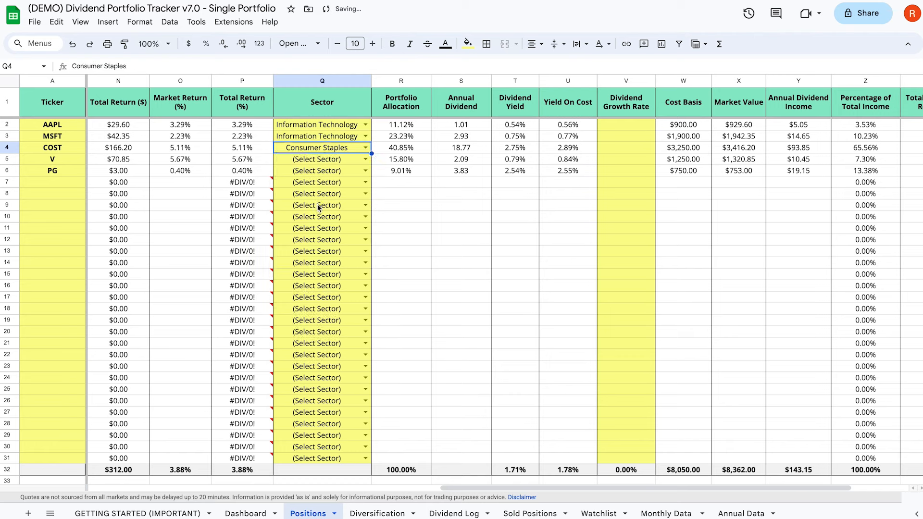
left_click(365, 159)
left_click(319, 262)
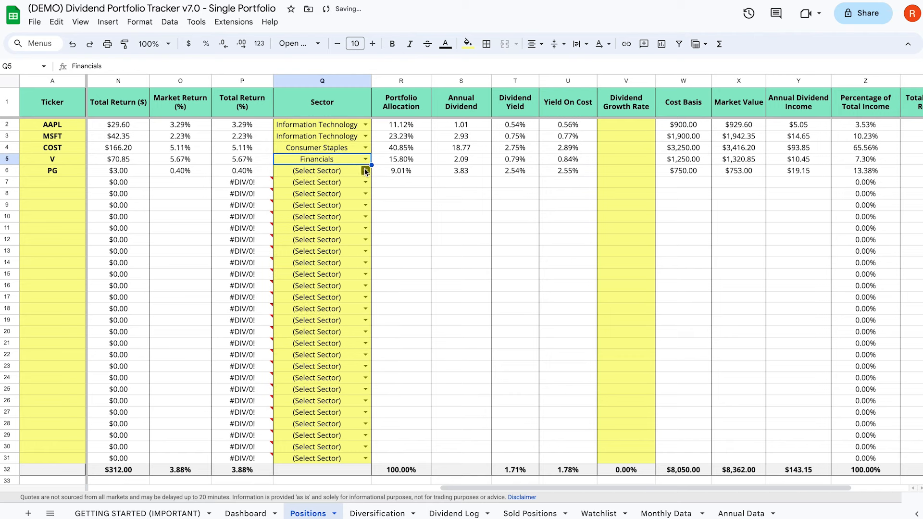
left_click(366, 170)
left_click(316, 234)
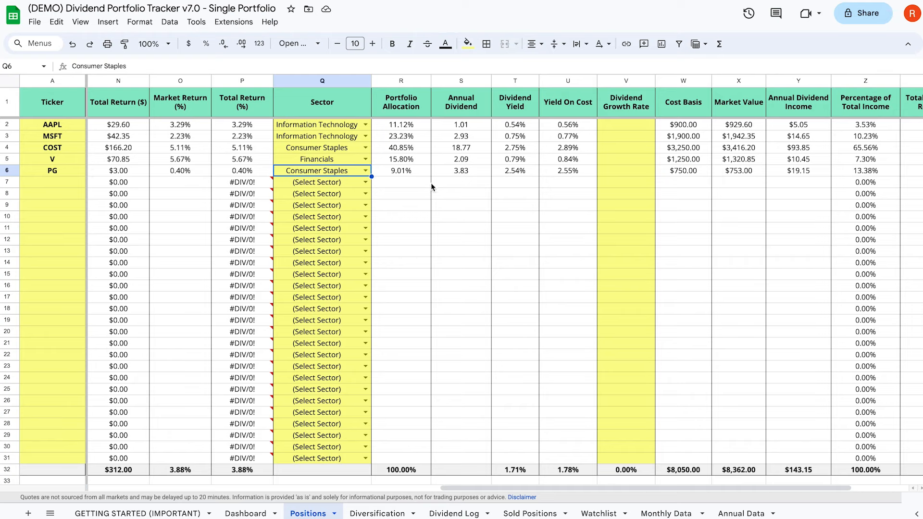
Enter a dividend growth rate of 9% for both AAPL and MSFT in V2 and V3.
scroll(430, 184, "right", 1)
scroll(429, 186, "right", 1)
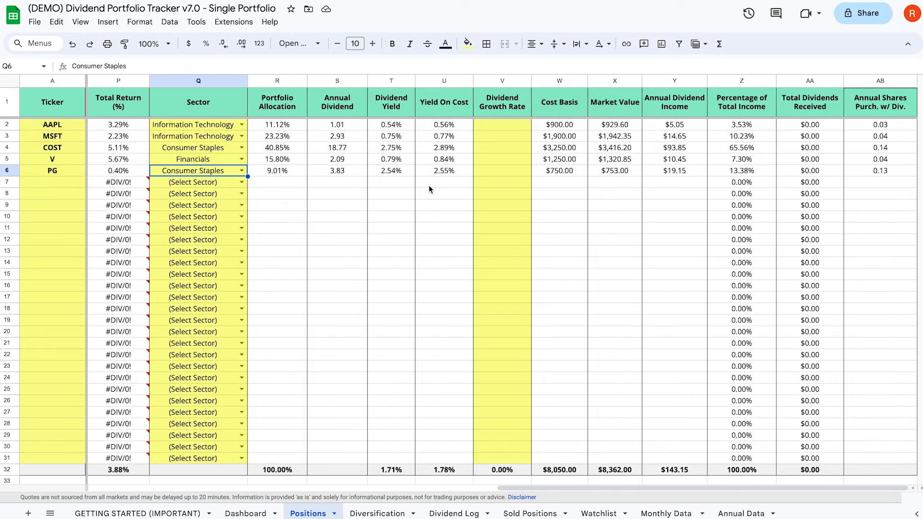
left_click(486, 124)
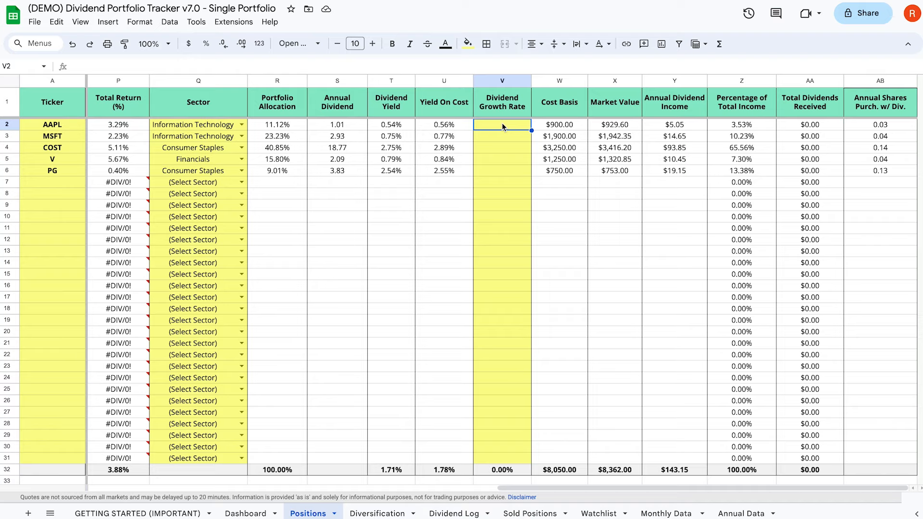
type("9%")
left_click(497, 137)
type("9%")
key("Return")
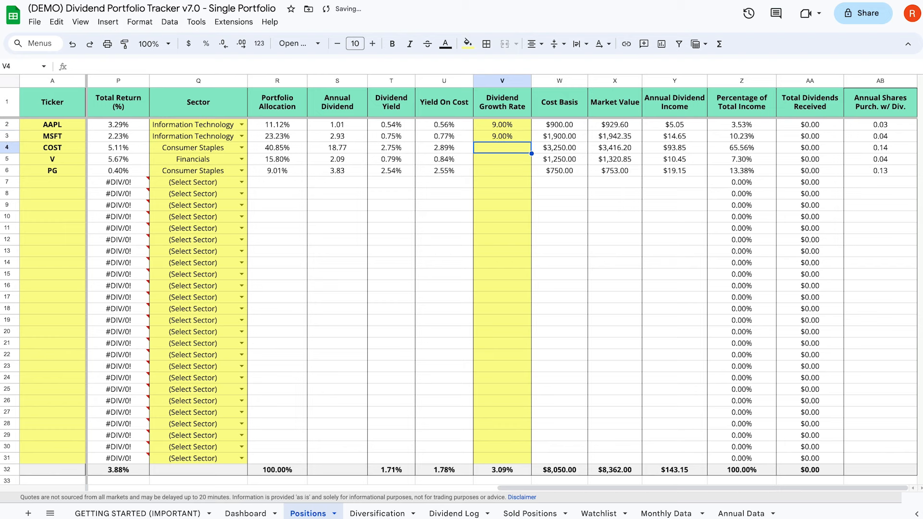
Enter dividend growth rates of 12.4% for COST, 16.5% for V and 6% for PG in V4 to V6.
type("12.4%")
key("Return")
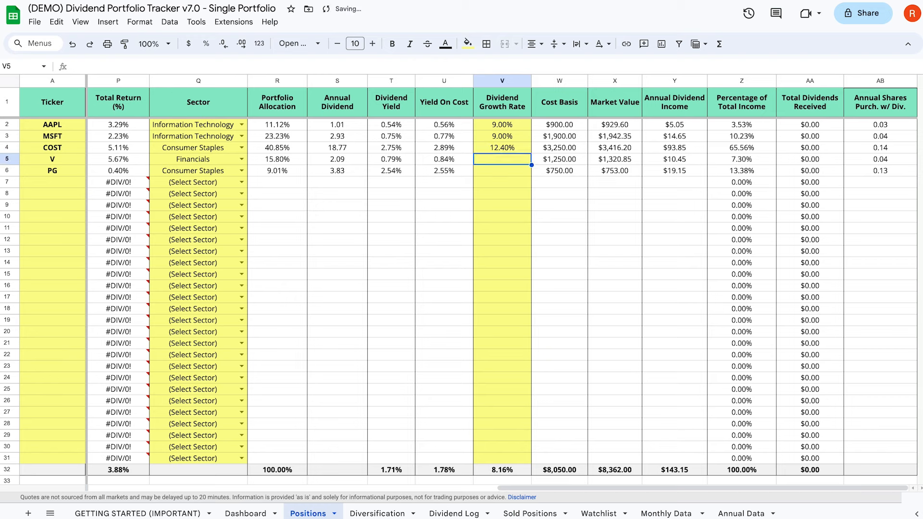
type("16.5%")
key("Return")
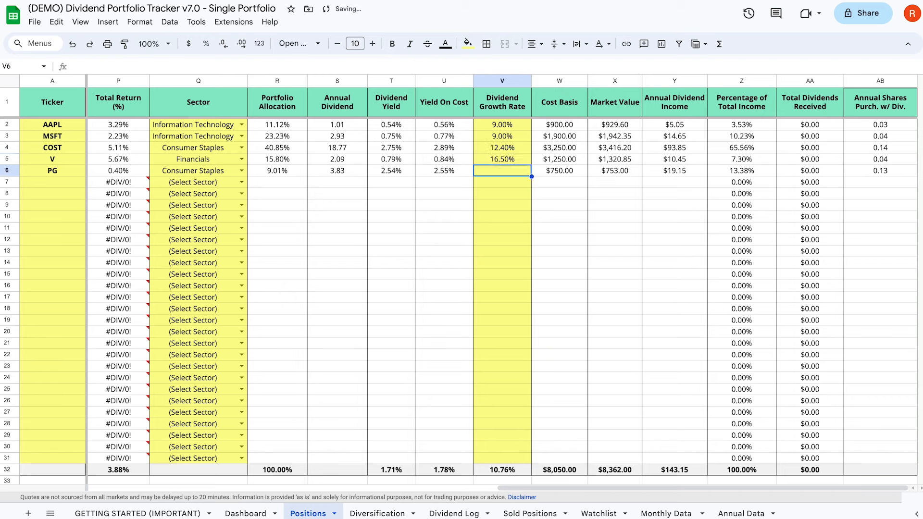
type("6%")
key("Return")
key("Up")
Examine the Dividend Growth Rate formula in the totals row and the five tickers' filled-in columns across the sheet.
left_click(489, 473)
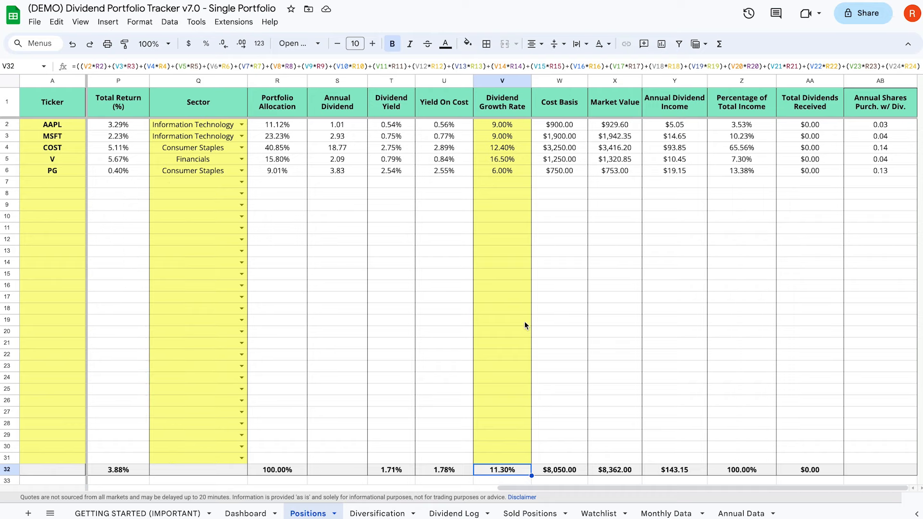
scroll(524, 322, "left", 10)
left_click_drag(56, 127, 55, 175)
scroll(350, 172, "right", 2)
scroll(349, 172, "right", 10)
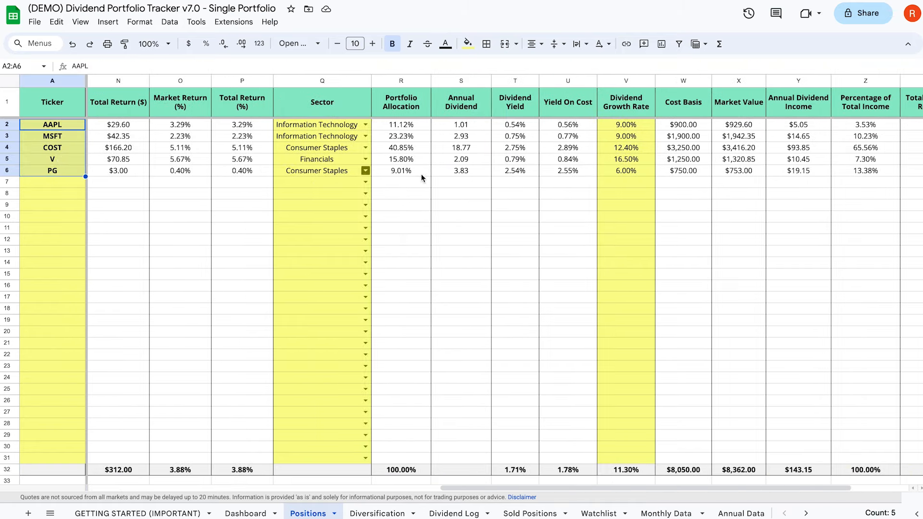
scroll(470, 177, "right", 2)
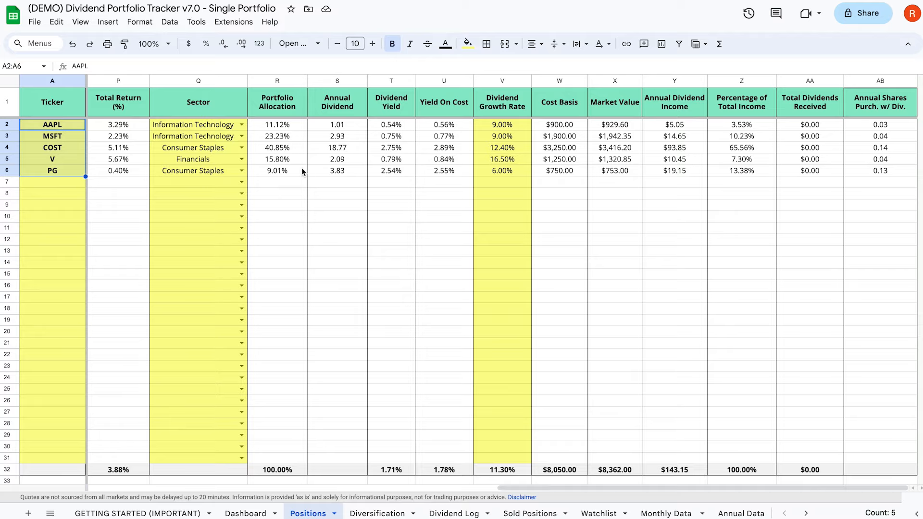
scroll(305, 173, "left", 10)
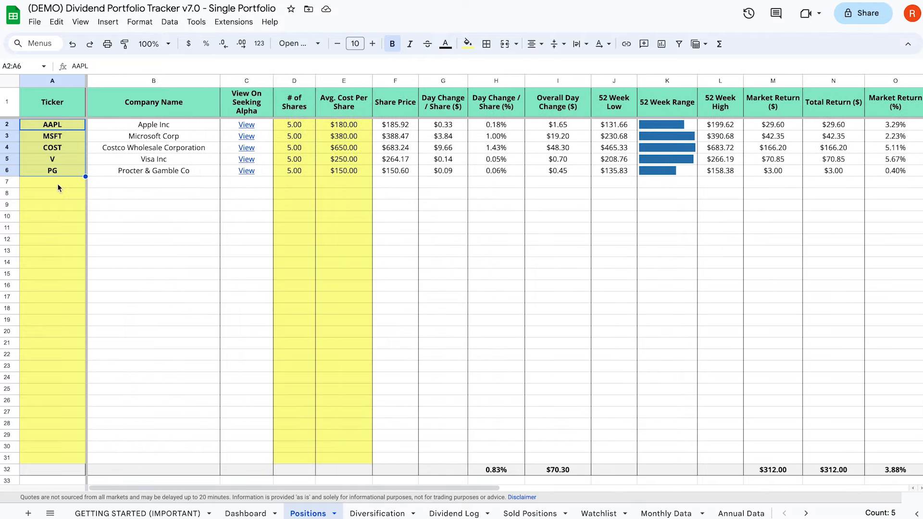
Delete the unused rows 7 to 31 between the last position and the totals row.
left_click(56, 183)
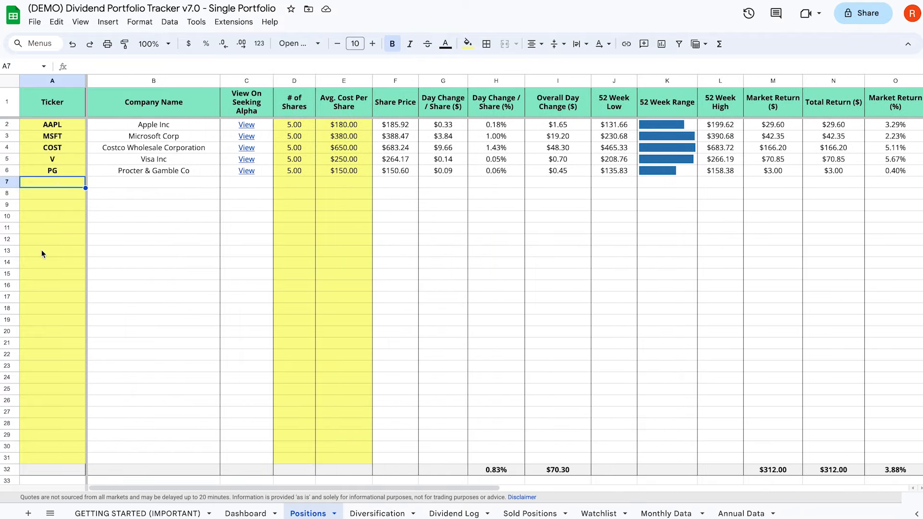
left_click(6, 182)
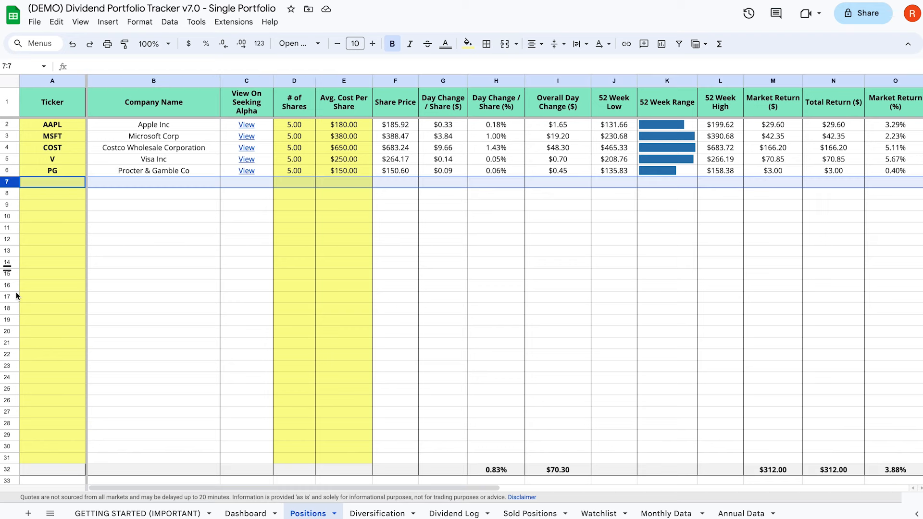
left_click(6, 459, "shift")
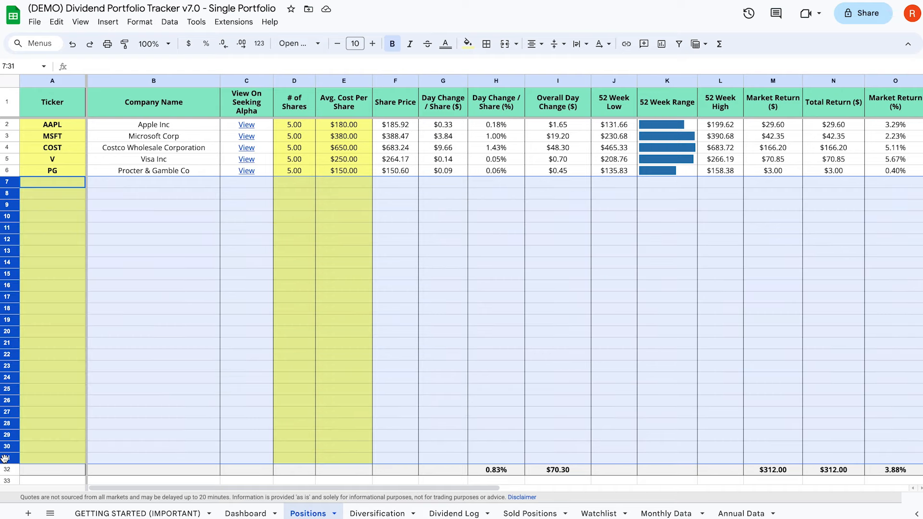
right_click(7, 364)
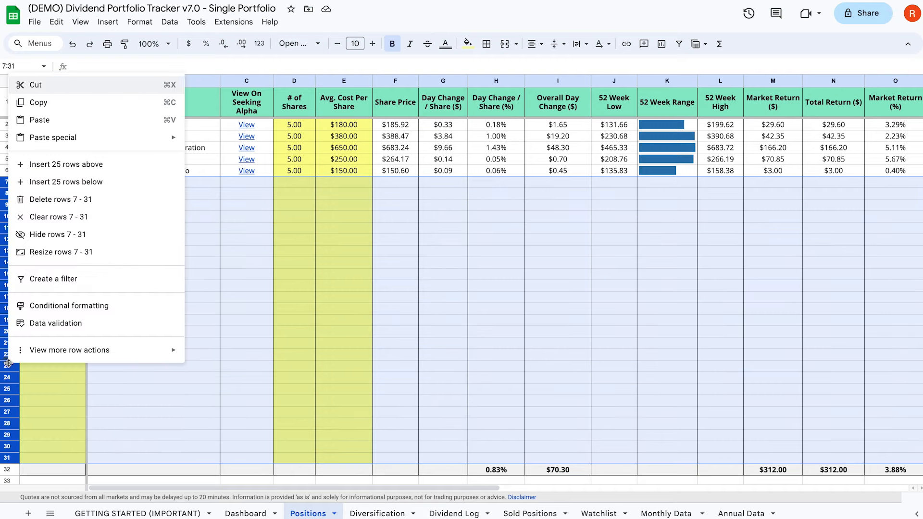
left_click(52, 199)
left_click(106, 183)
Remove all #REF! terms from the Dividend Growth Rate formula in V7, leaving =((V2*R2)+(V3*R3)+(V4*R4)+(V5*R5)+(V6*R6))/R7.
scroll(105, 184, "right", 10)
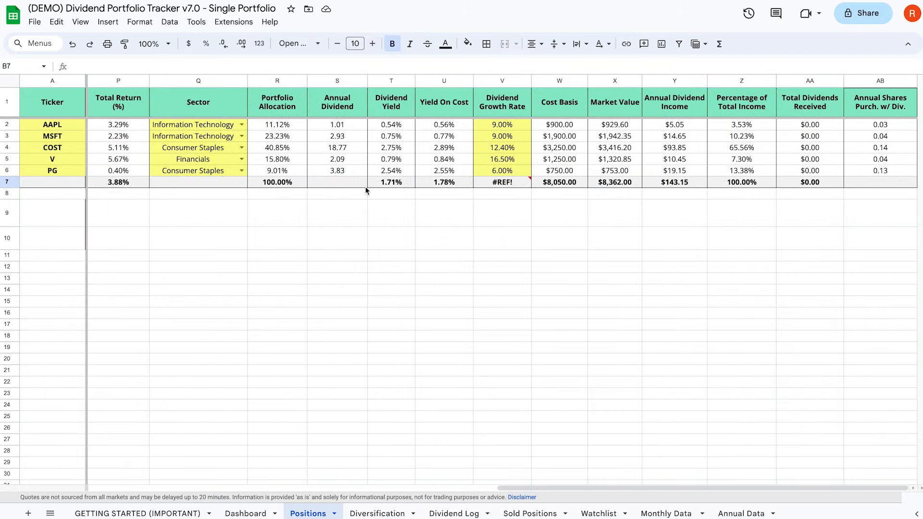
left_click(495, 185)
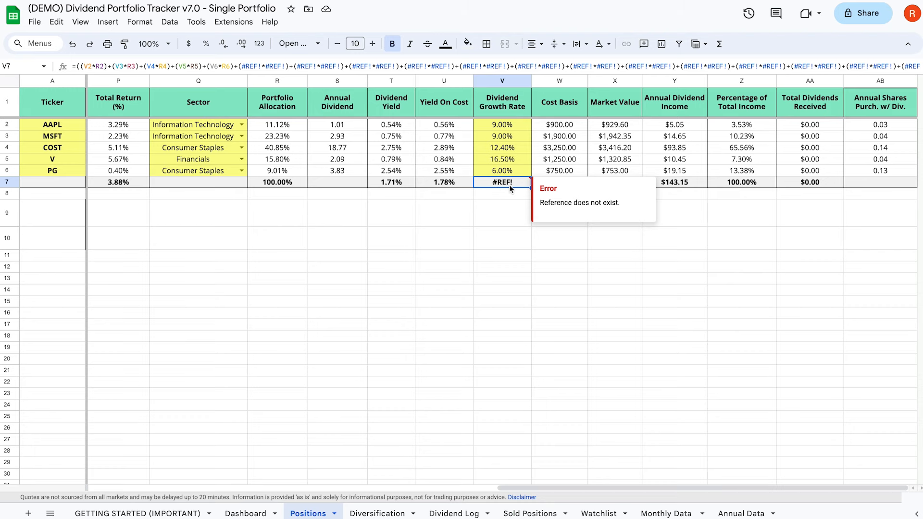
left_click(240, 66)
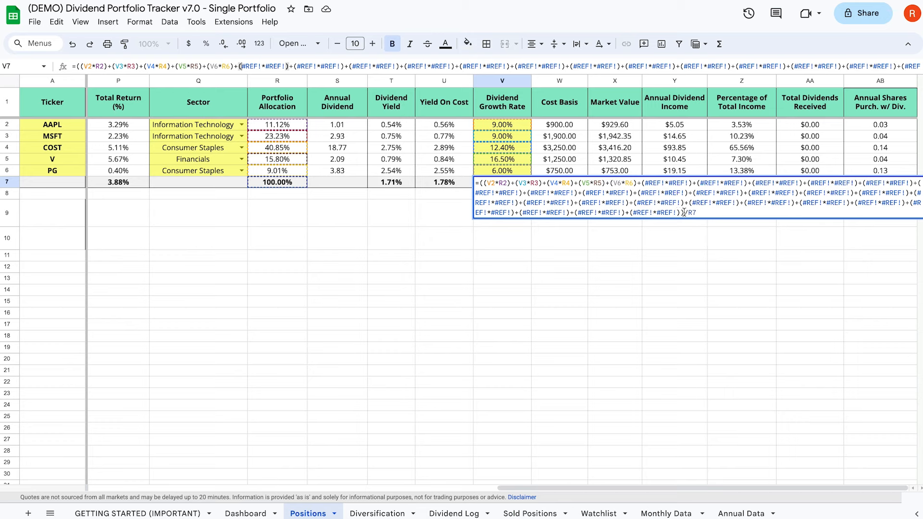
left_click_drag(684, 212, 637, 183)
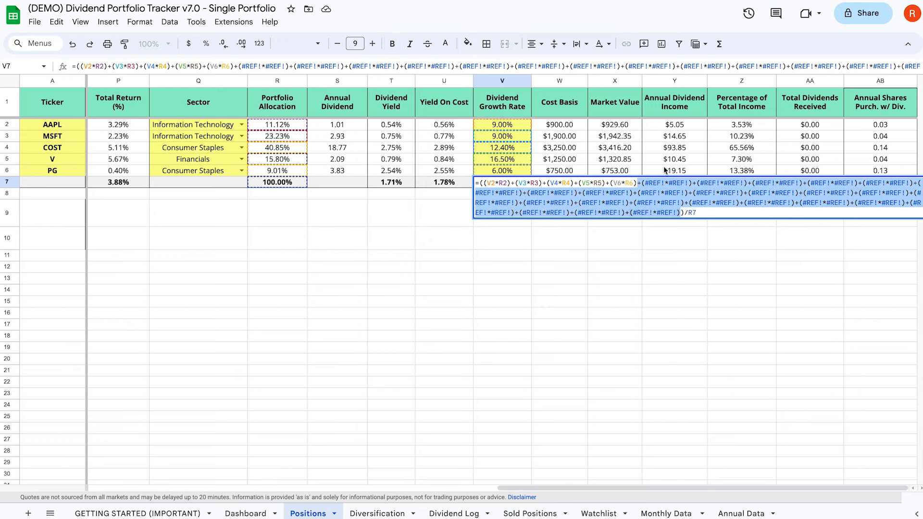
key("BackSpace")
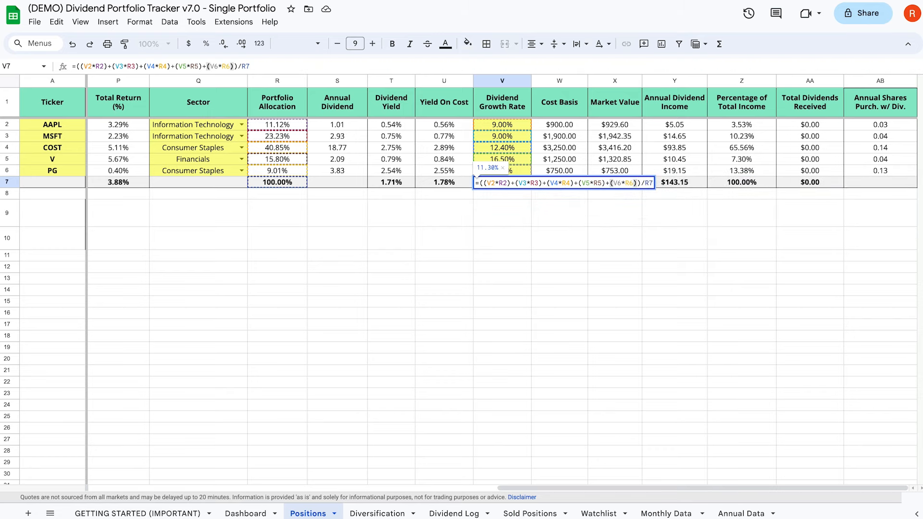
key("Return")
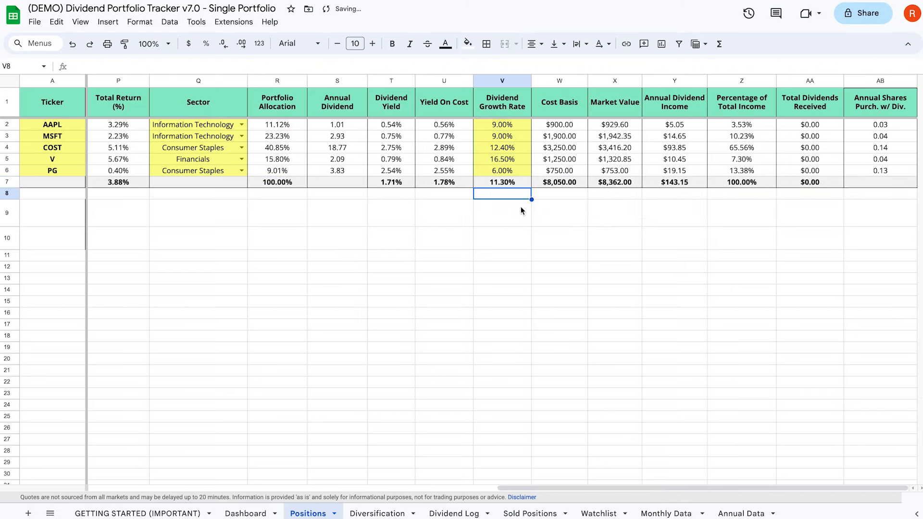
left_click(517, 183)
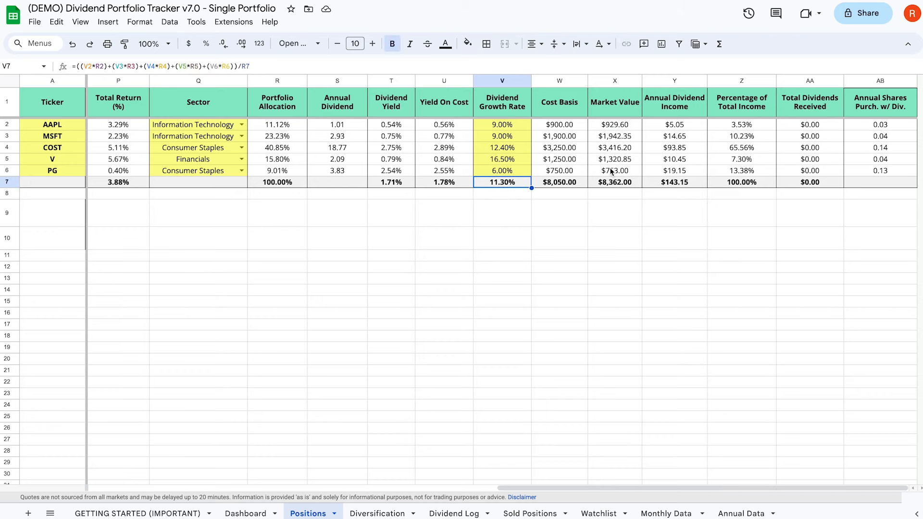
Inspect the Total Dividends Received formula for AAPL and the Cash and Weighting cells below the positions table.
left_click(796, 80)
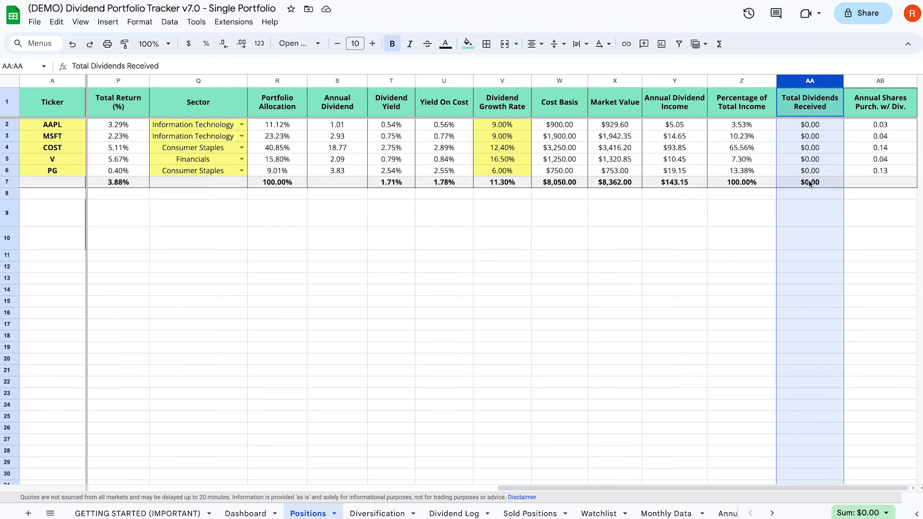
left_click(820, 126)
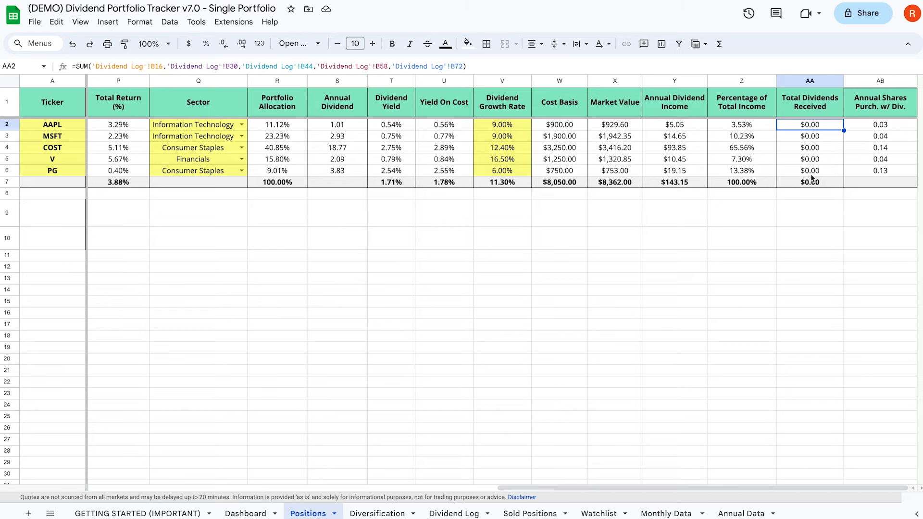
scroll(567, 238, "left", 10)
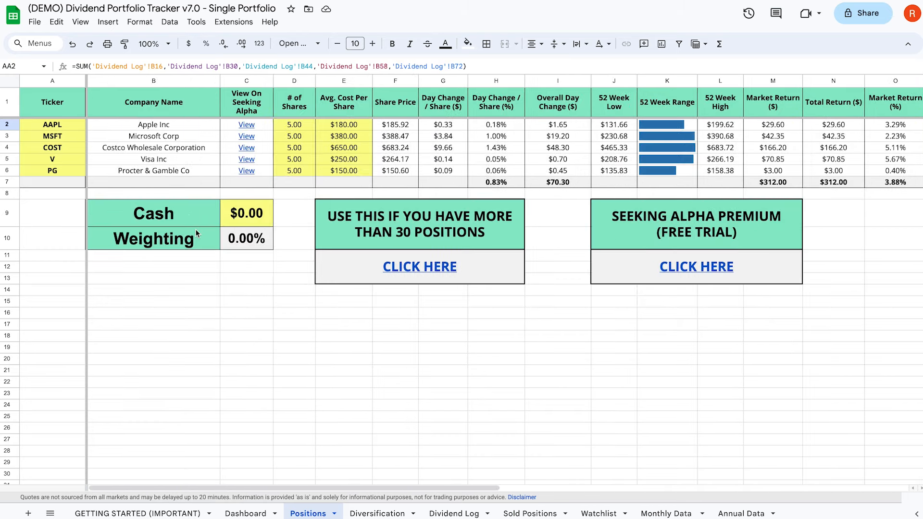
left_click(241, 218)
key("Down")
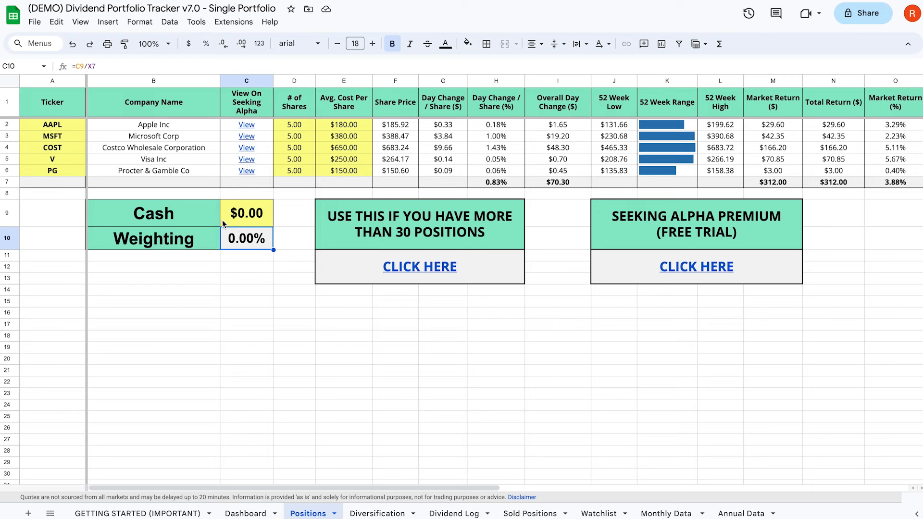
left_click(258, 219)
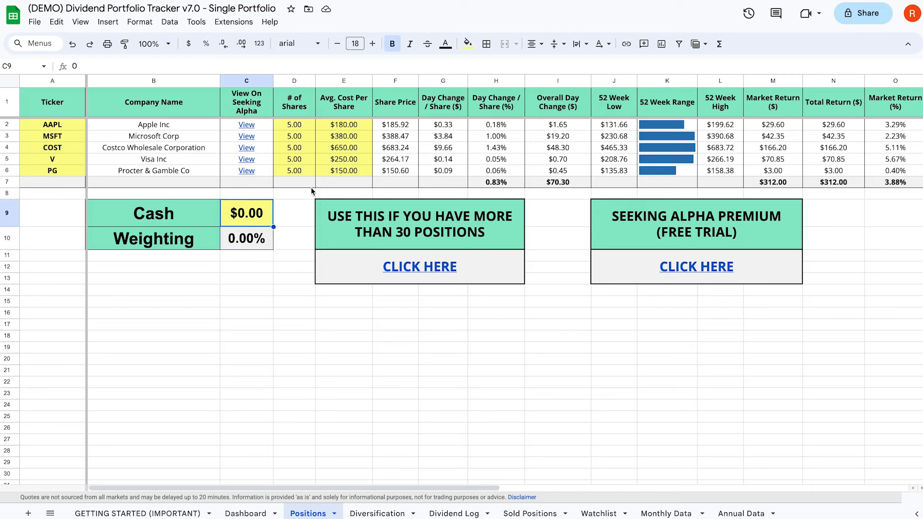
Set the portfolio's Cash amount to 500 on the Positions sheet.
type("500")
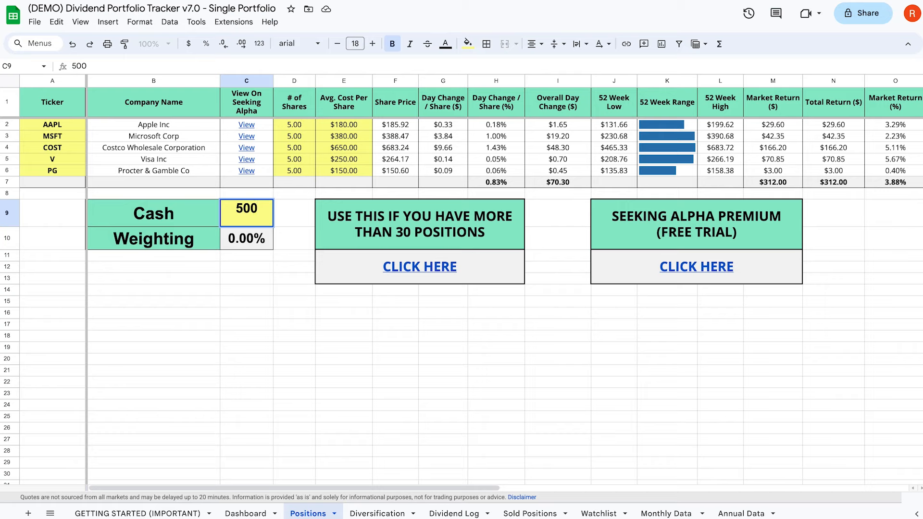
key("Return")
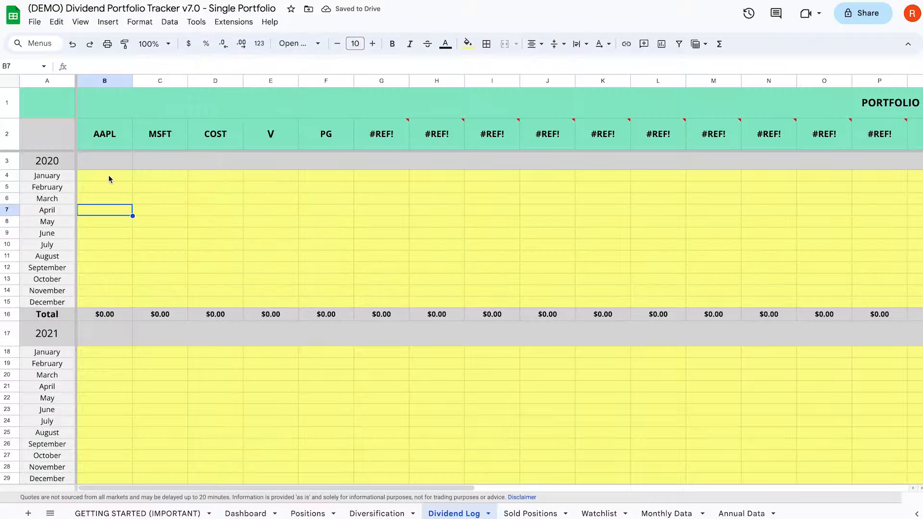
Delete the unused #REF! columns G to AE between PG and Sold Positions in the Dividend Log sheet.
left_click(70, 167)
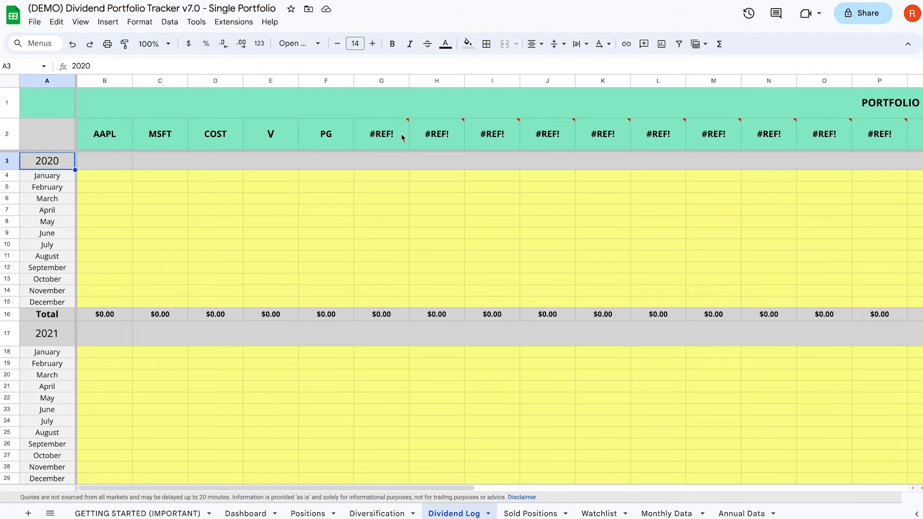
left_click(402, 138)
scroll(396, 137, "right", 10)
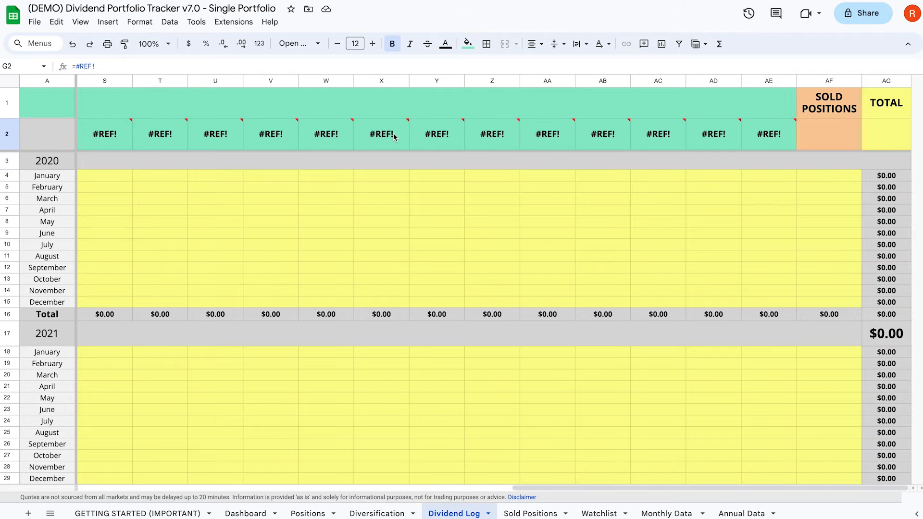
scroll(760, 141, "left", 10)
left_click(382, 79)
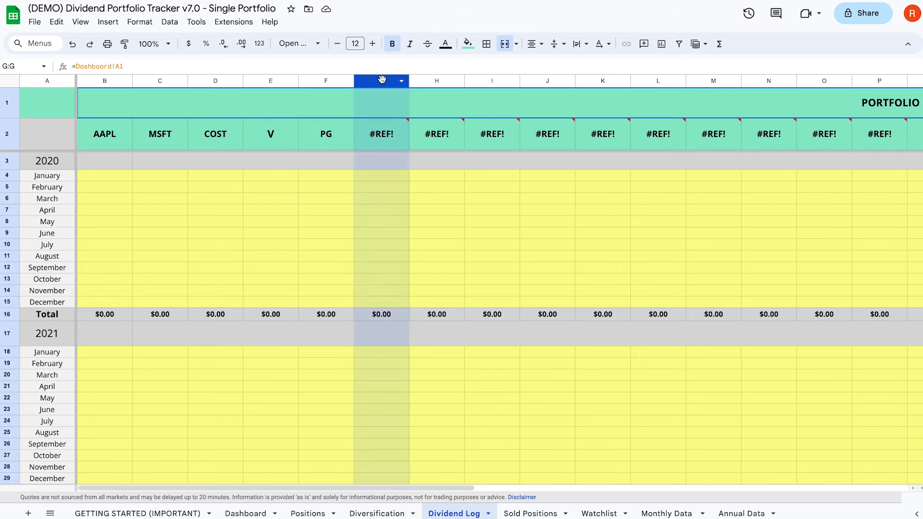
scroll(359, 129, "right", 5)
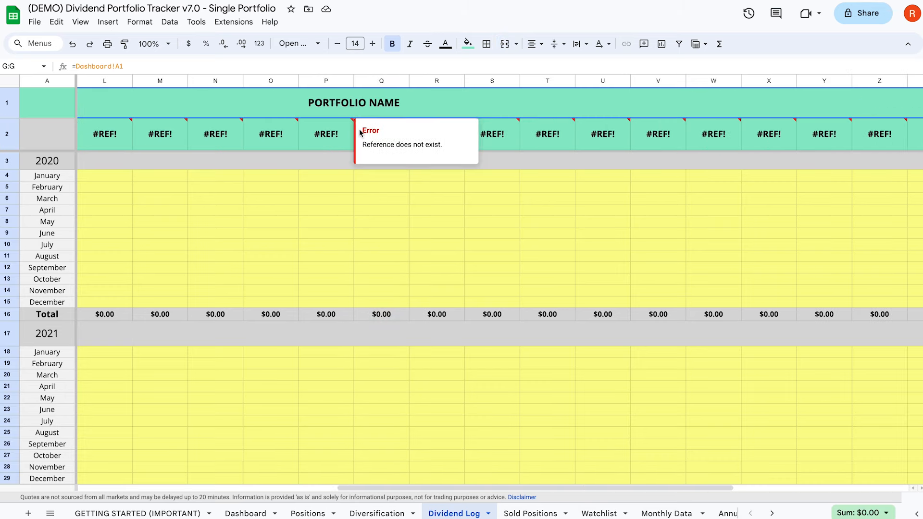
scroll(358, 129, "right", 4)
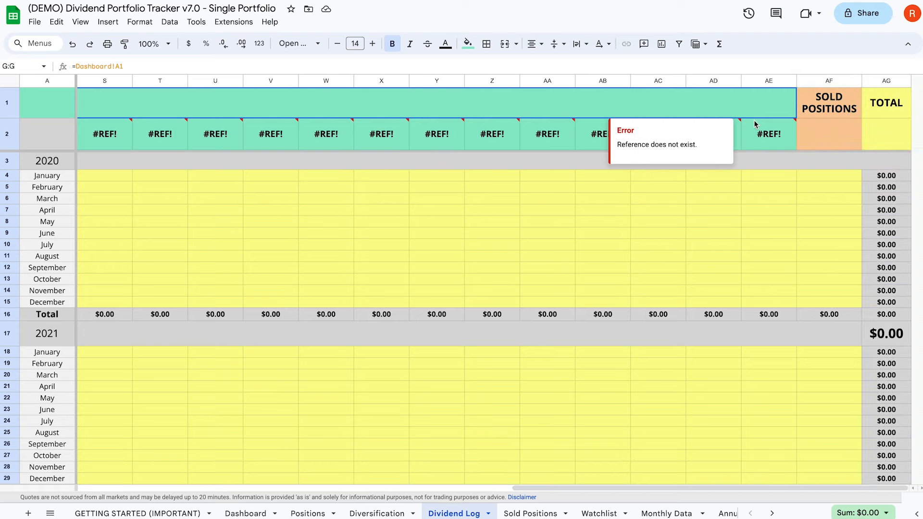
left_click(770, 83, "shift")
right_click(768, 80)
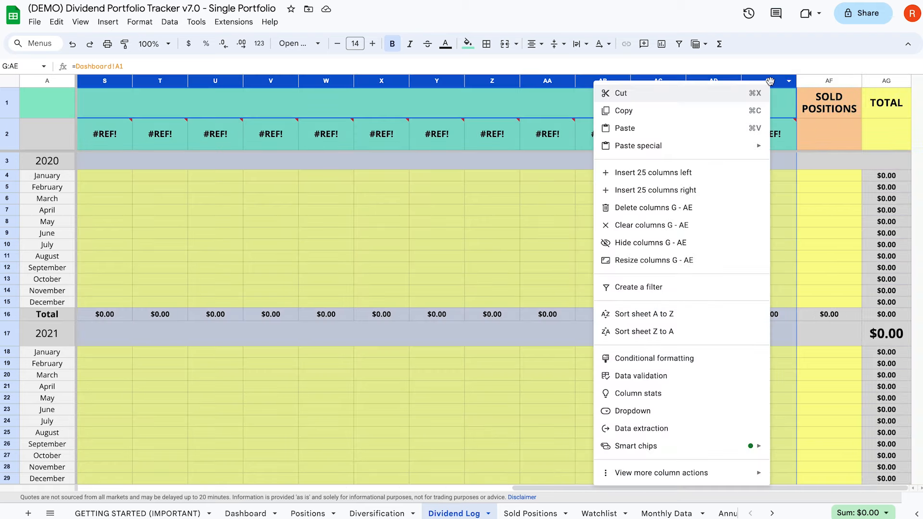
left_click(714, 207)
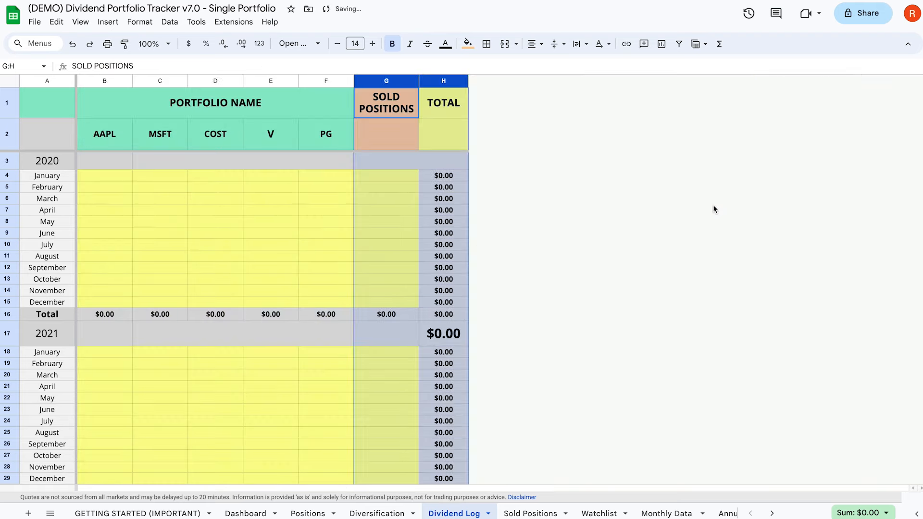
left_click(318, 197)
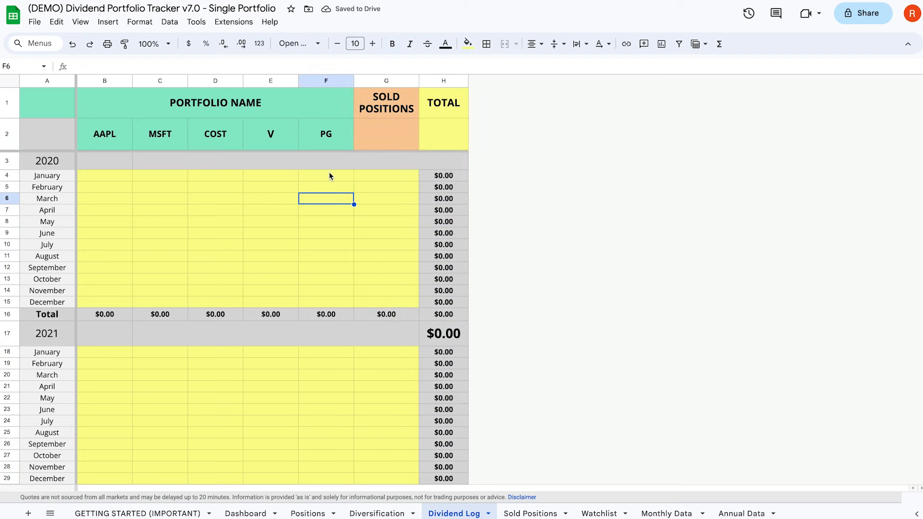
Log January 2020 dividends of 5 for AAPL and 10 for MSFT.
left_click(114, 180)
type("5")
key("Return")
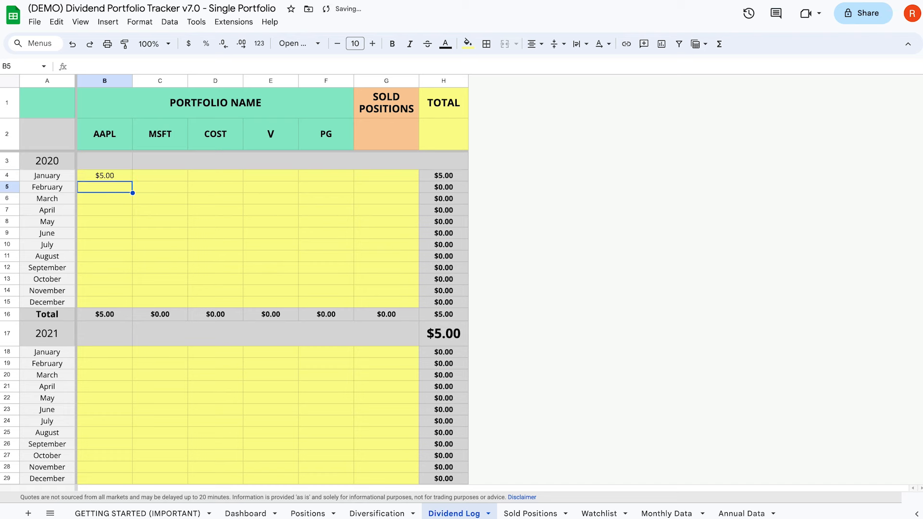
left_click(147, 174)
type("10")
key("Return")
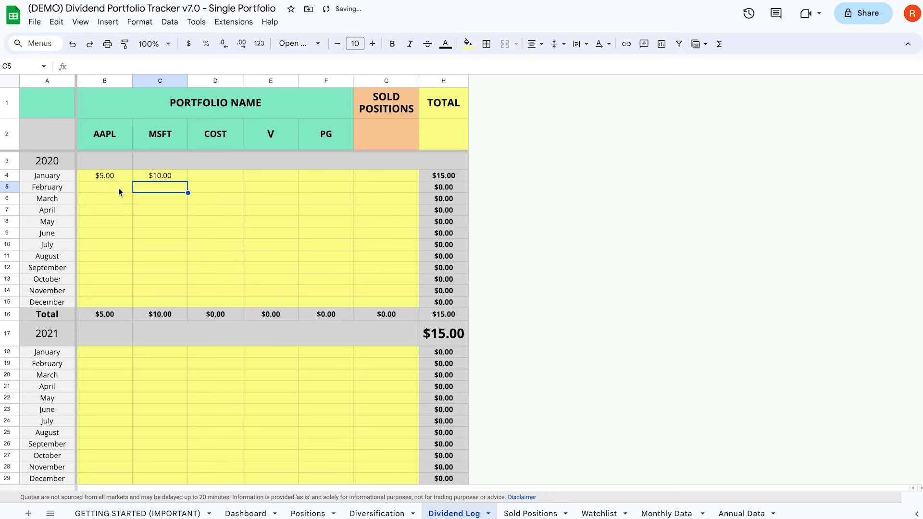
Log a dividend of 25 for COST in February 2020, and 5 for V and 150 for PG in March 2020.
left_click(212, 186)
type("25")
key("Return")
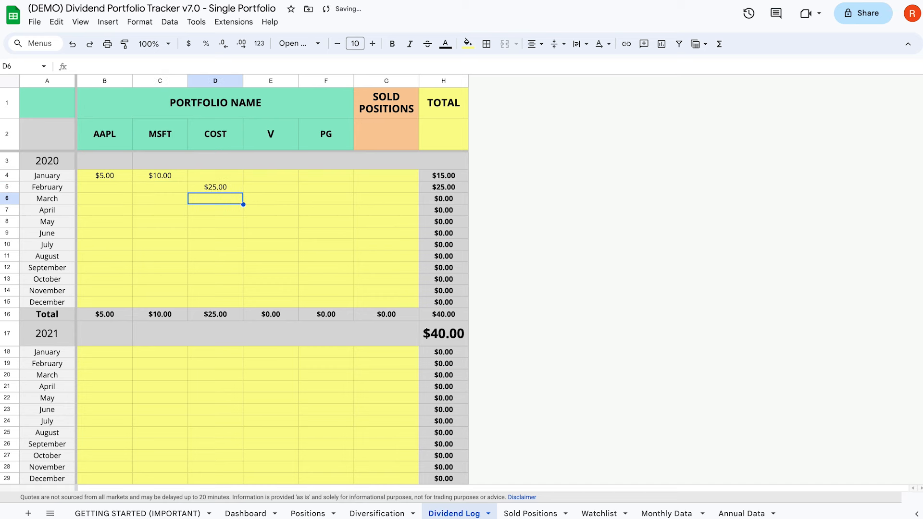
left_click(279, 198)
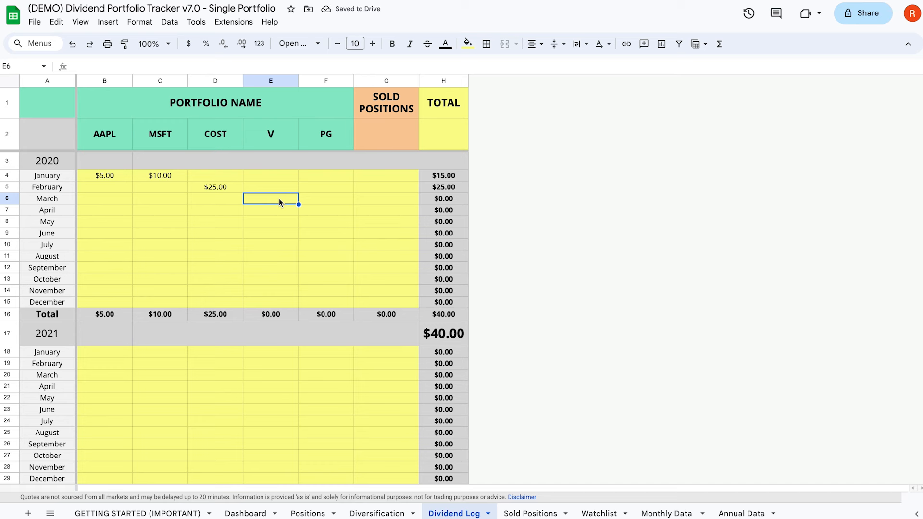
type("5")
key("Return")
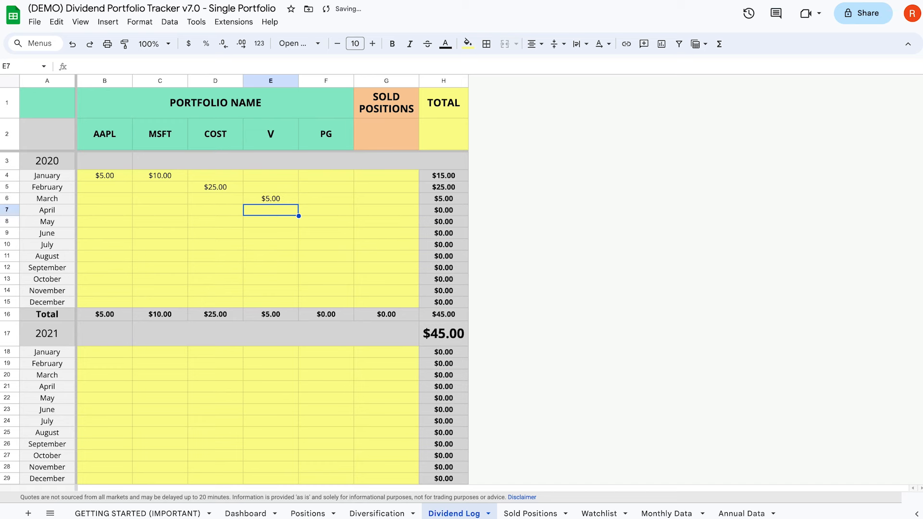
left_click(325, 194)
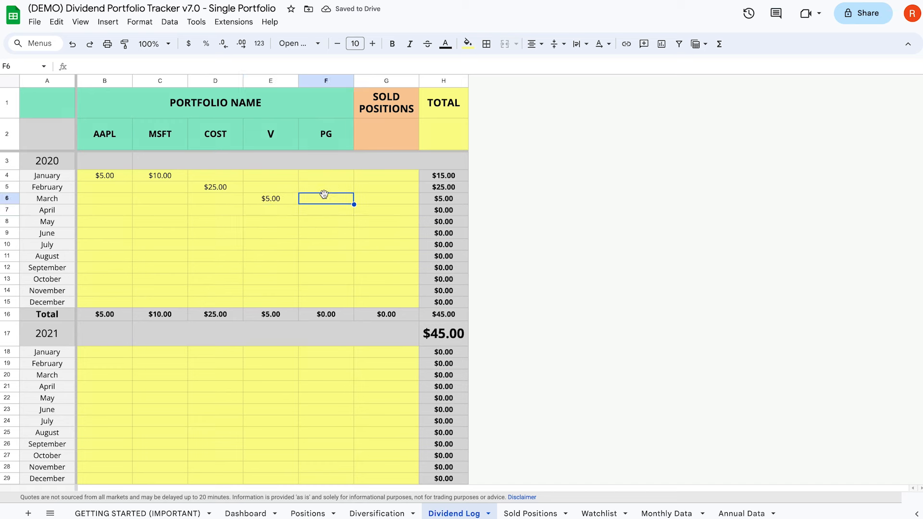
type("150")
key("Return")
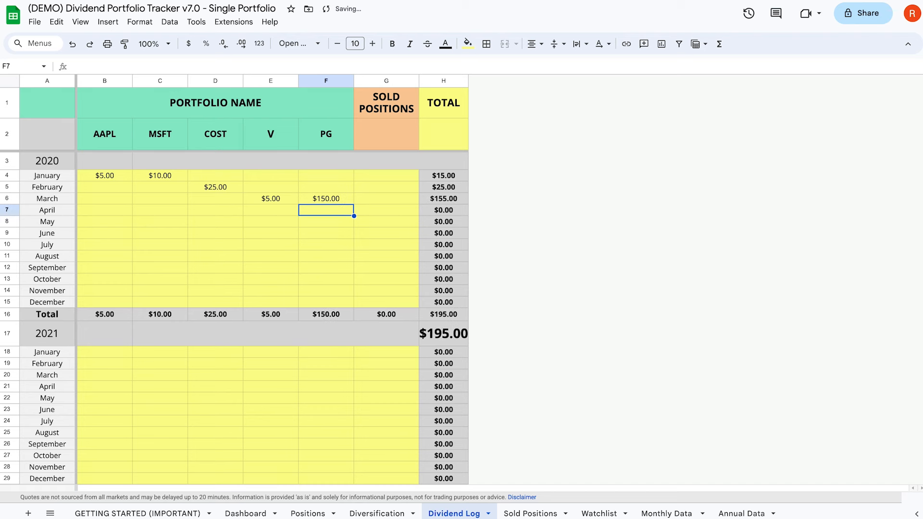
left_click(329, 200)
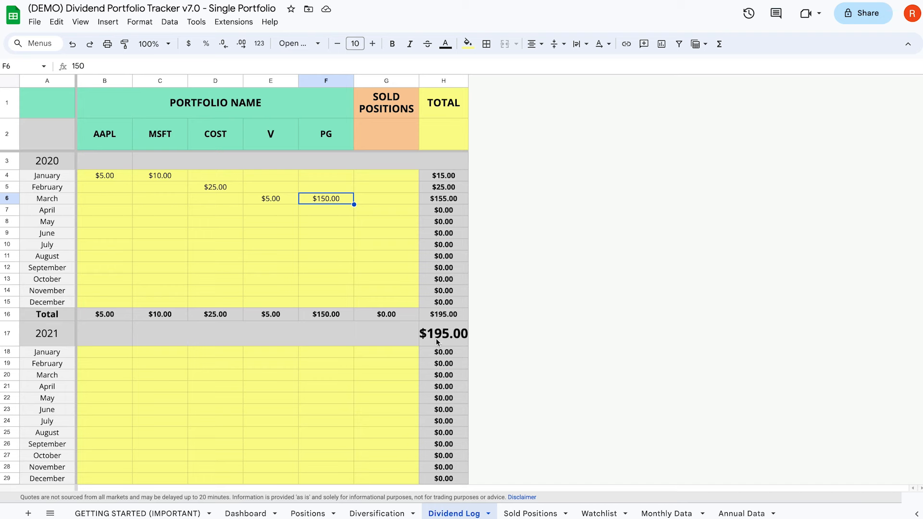
Examine the Monthly Dividend Income and Annual Dividend Income charts on the Dashboard sheet.
left_click(253, 513)
scroll(265, 335, "down", 3)
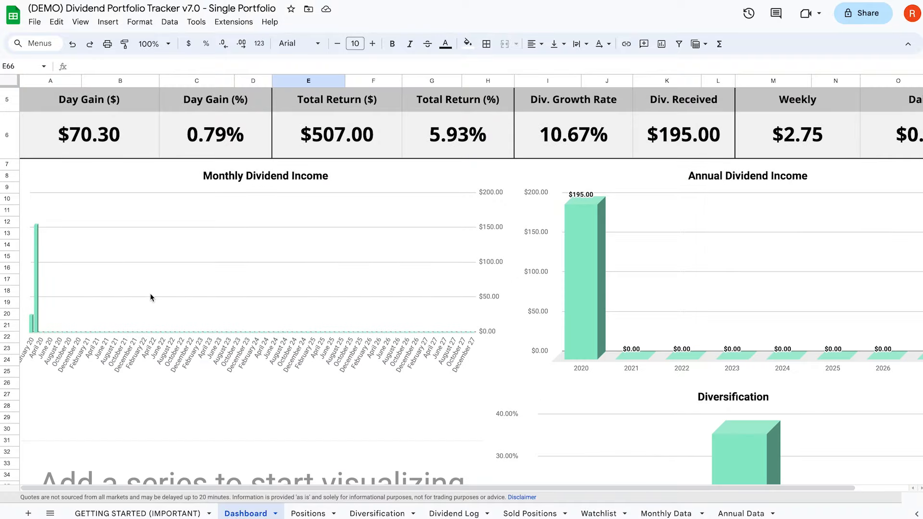
left_click(35, 286)
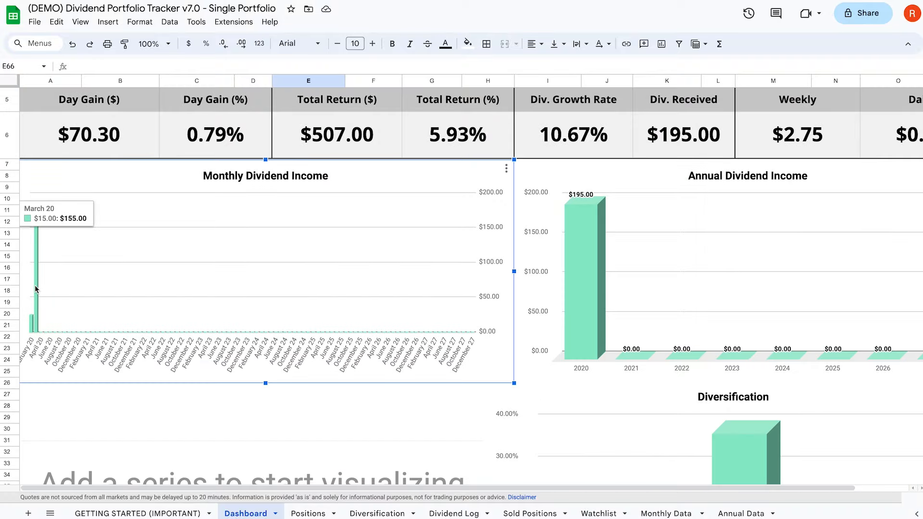
scroll(532, 269, "right", 1)
left_click(529, 265)
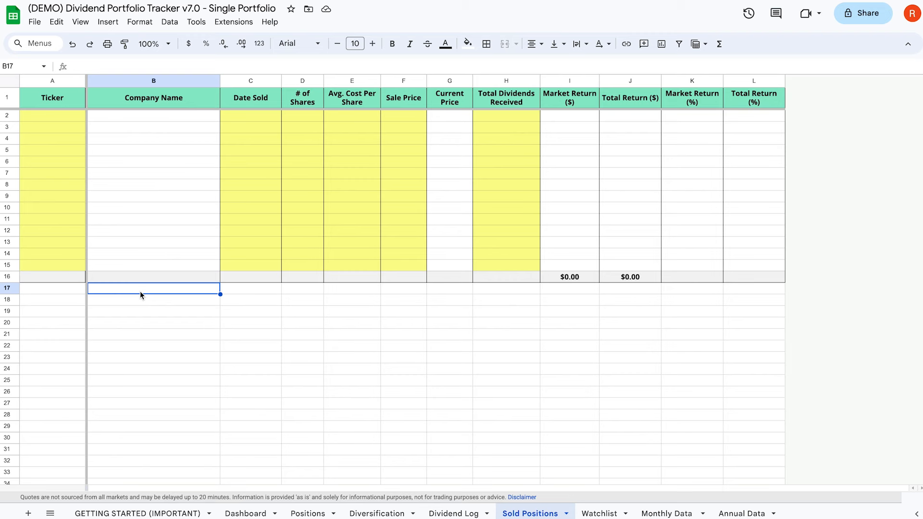
Record ticker LMT in the first row of the Sold Positions sheet with date sold 7/31/2023 and 5 shares.
left_click(63, 119)
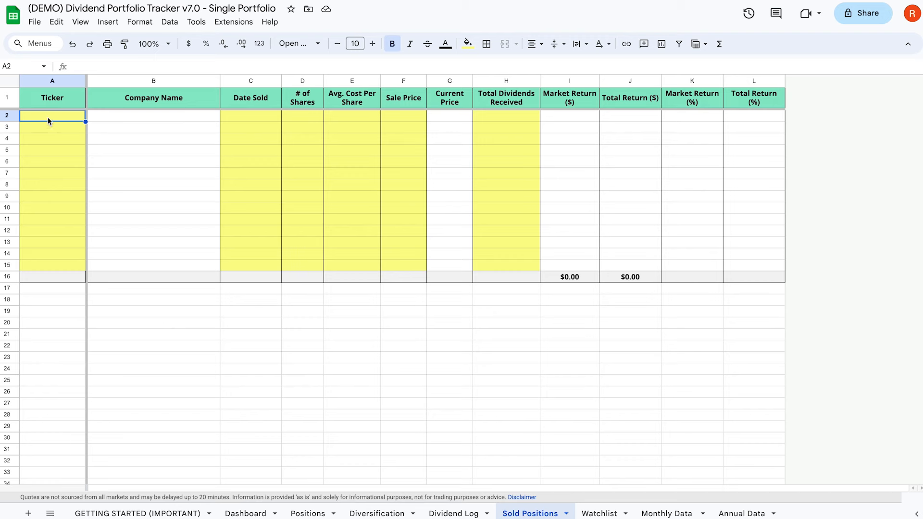
type("LMT")
key("Return")
left_click(251, 116)
type("0")
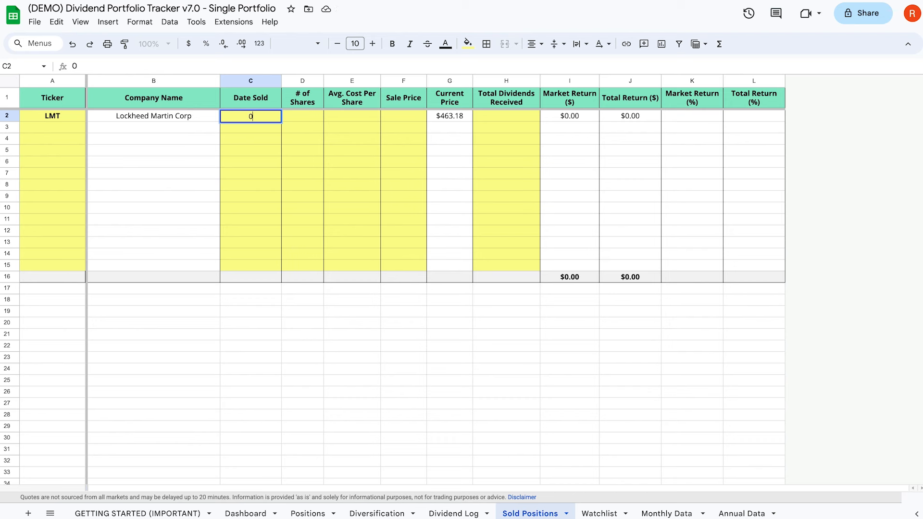
type("7/31/2023")
key("Tab")
type("5")
key("Tab")
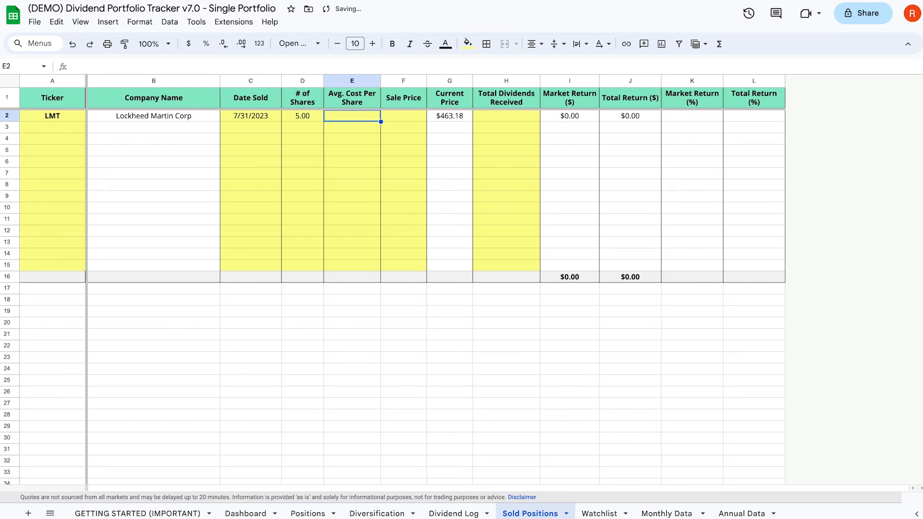
Complete the sold LMT row with an average cost of 400, a sale price of 425 and total dividends received of 15.
type("400")
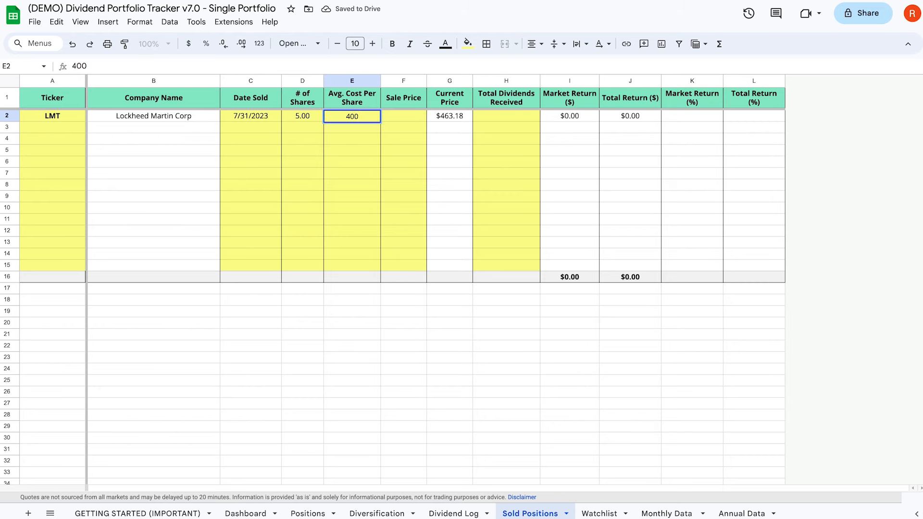
key("Tab")
type("425")
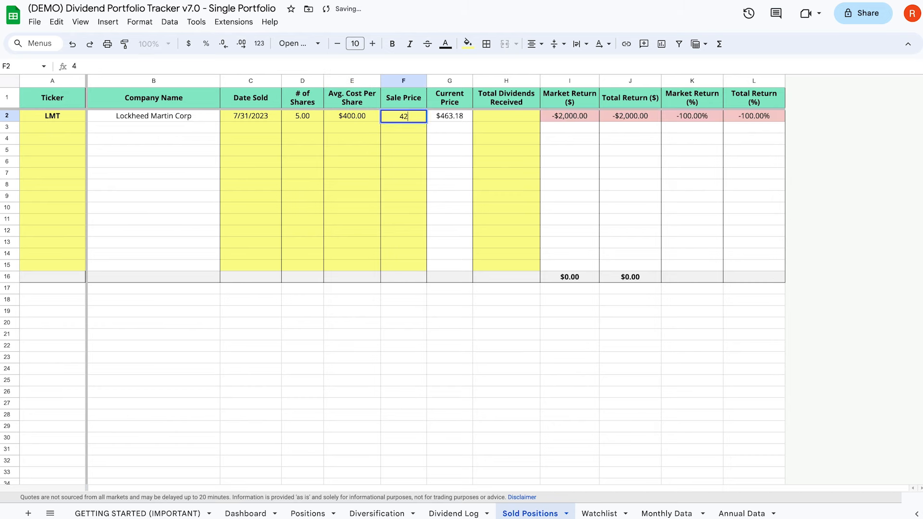
key("Return")
left_click(513, 118)
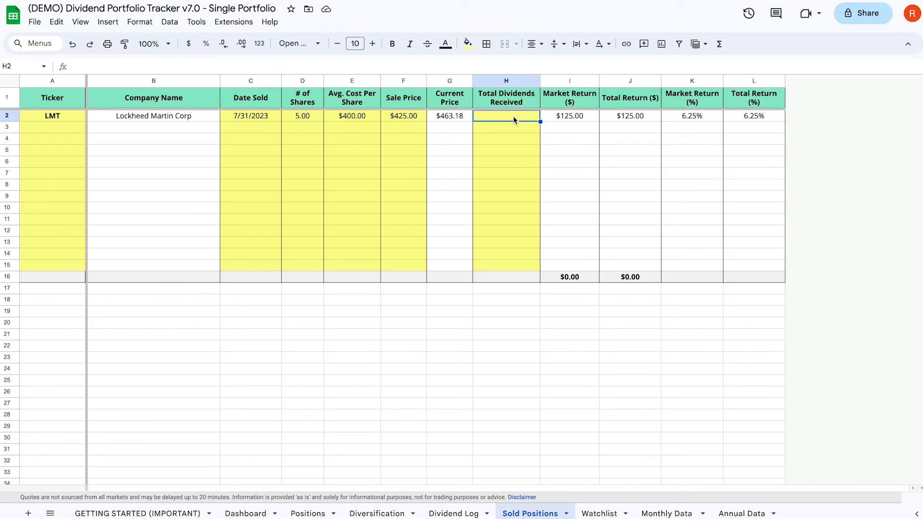
type("15")
key("Return")
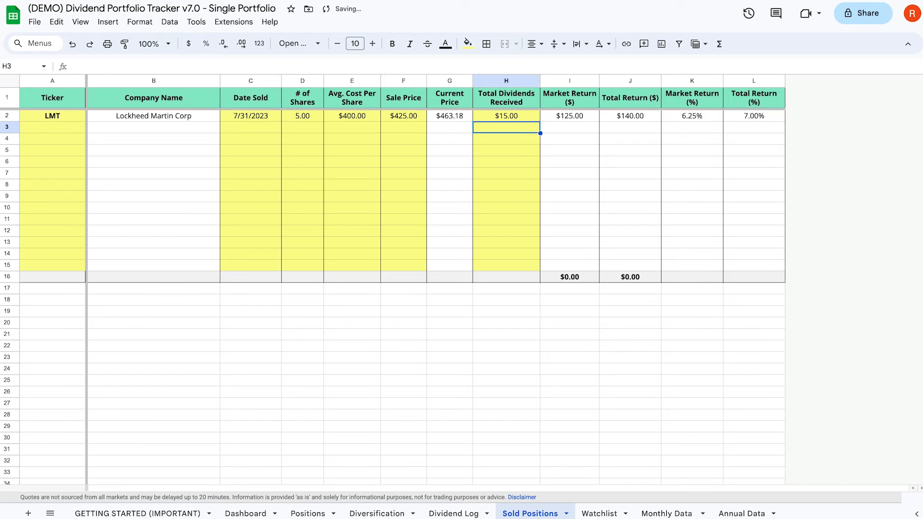
key("Up")
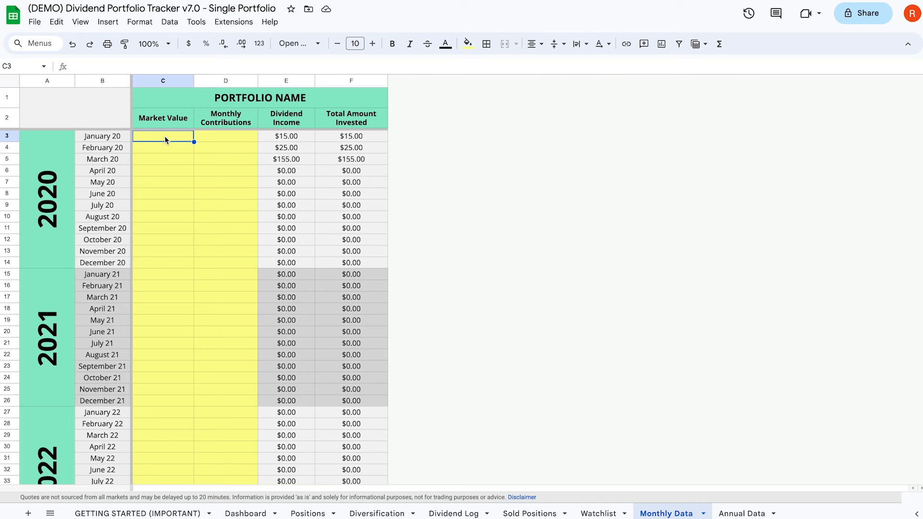
Enter market values of 100, 200 and 300 for January, February and March 2020 on the Monthly Data sheet.
left_click(237, 139)
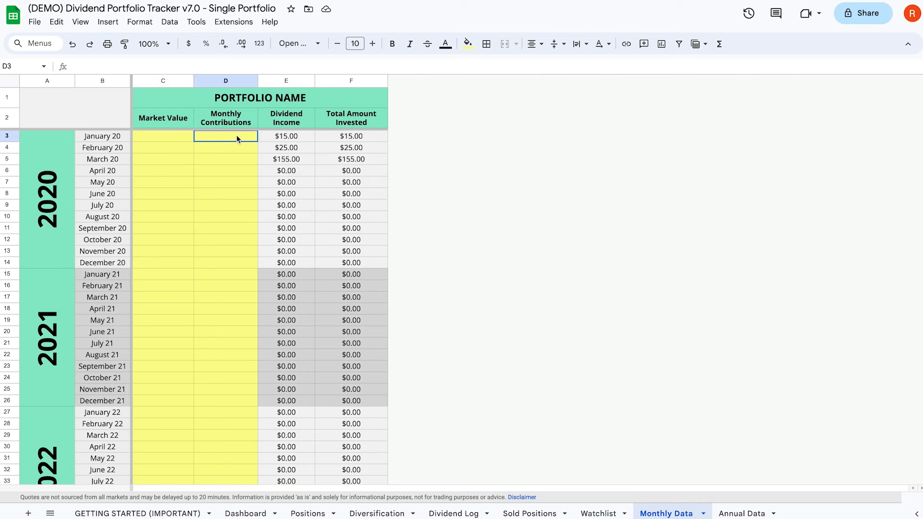
left_click(165, 138)
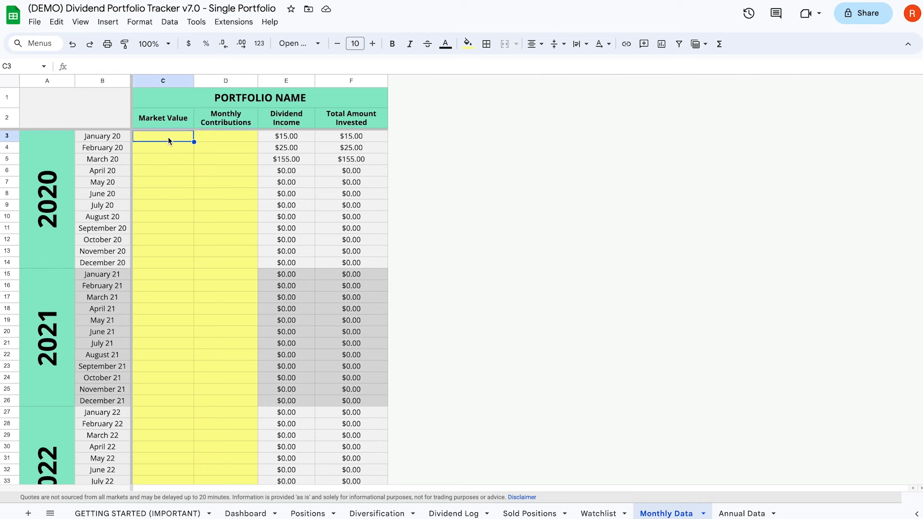
left_click(226, 139)
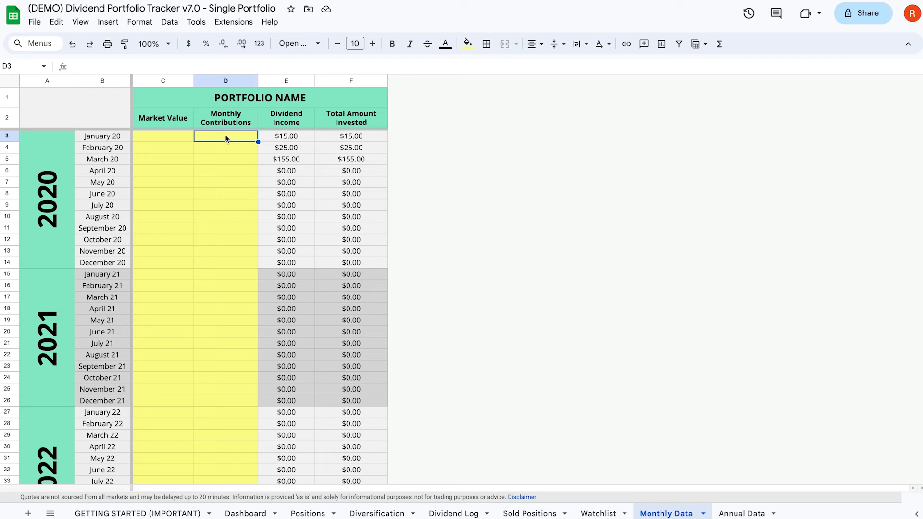
left_click(43, 170)
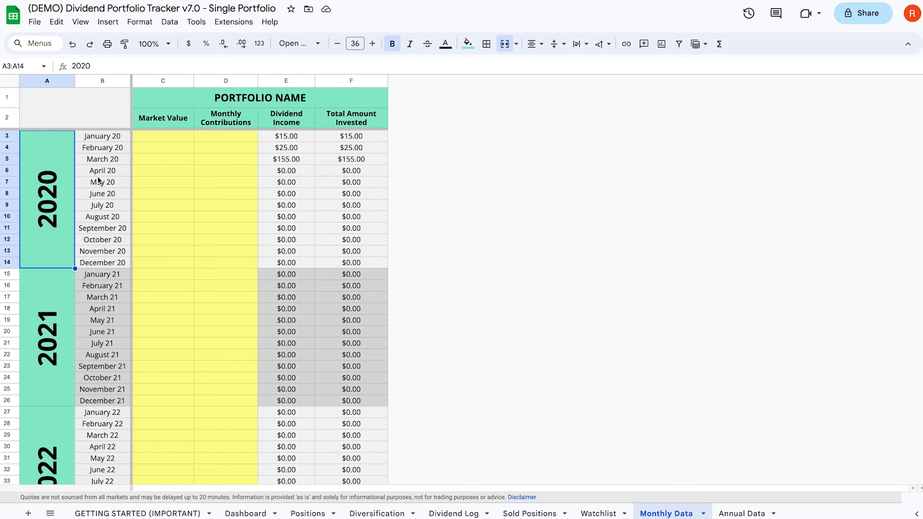
left_click(172, 140)
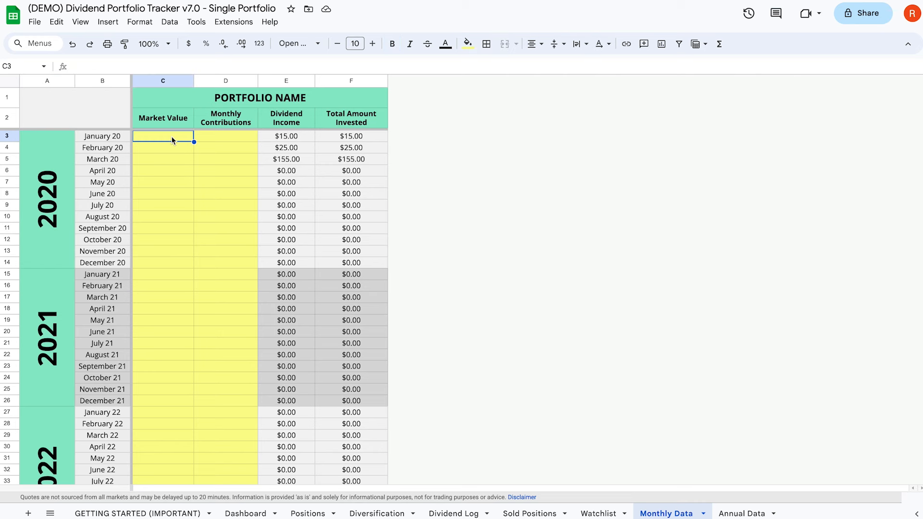
type("100")
key("Return")
type("200")
key("Return")
type("300")
key("Return")
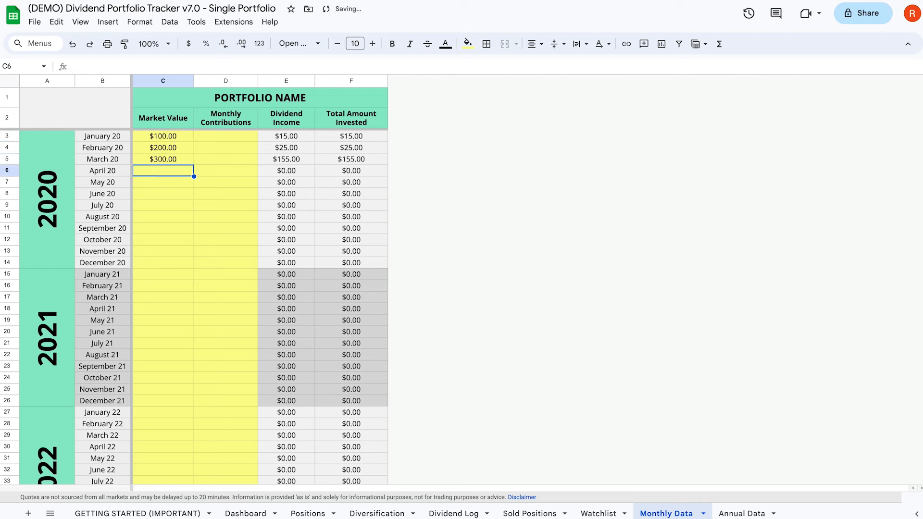
Continue the 2020 market values in steps of 100 up to 1,200 in December, and set every 2020 monthly contribution to 600.
left_click_drag(157, 137, 176, 262)
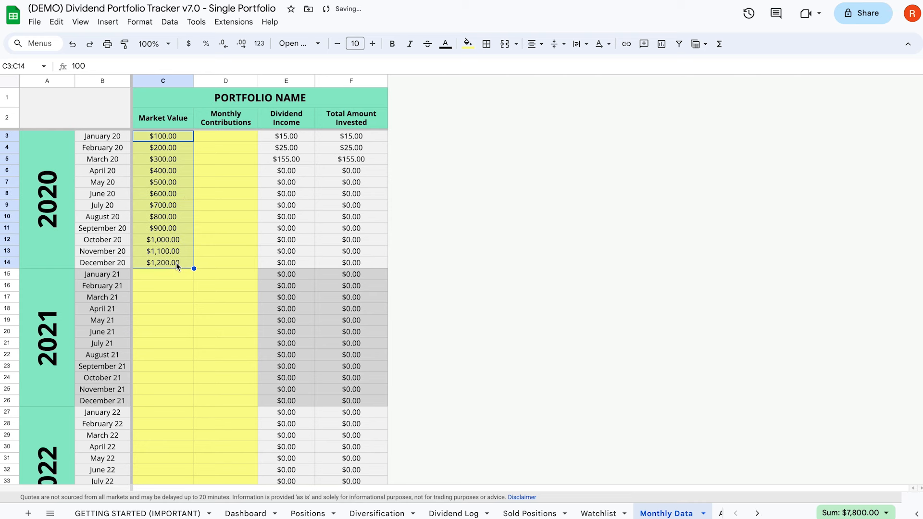
left_click(224, 138)
type("600")
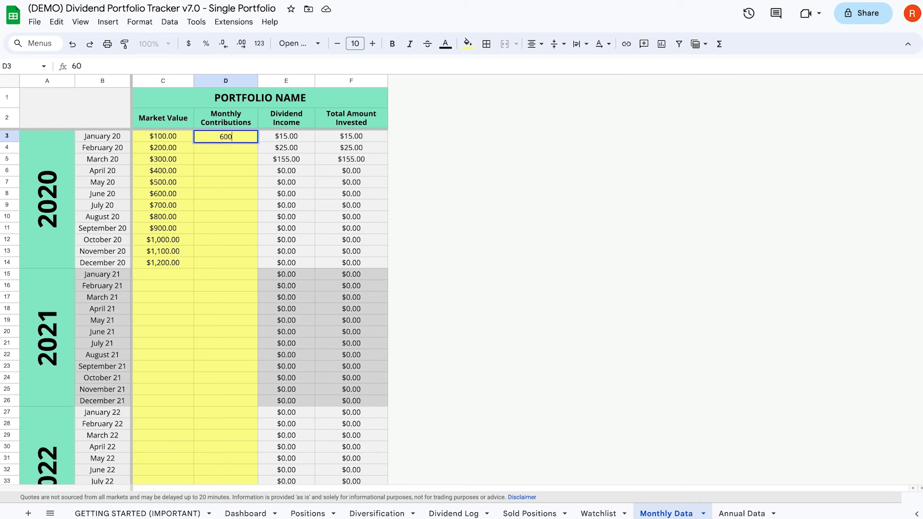
key("Return")
type("600")
key("Return")
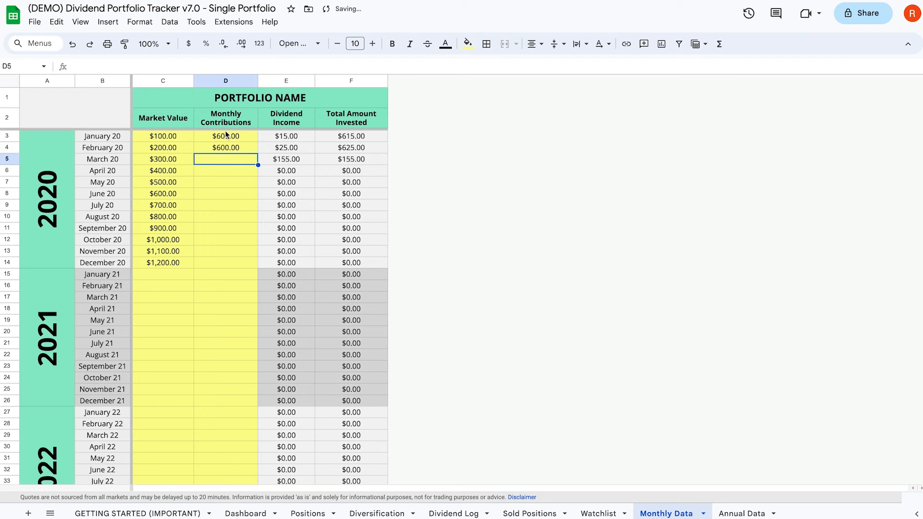
left_click_drag(226, 138, 210, 265)
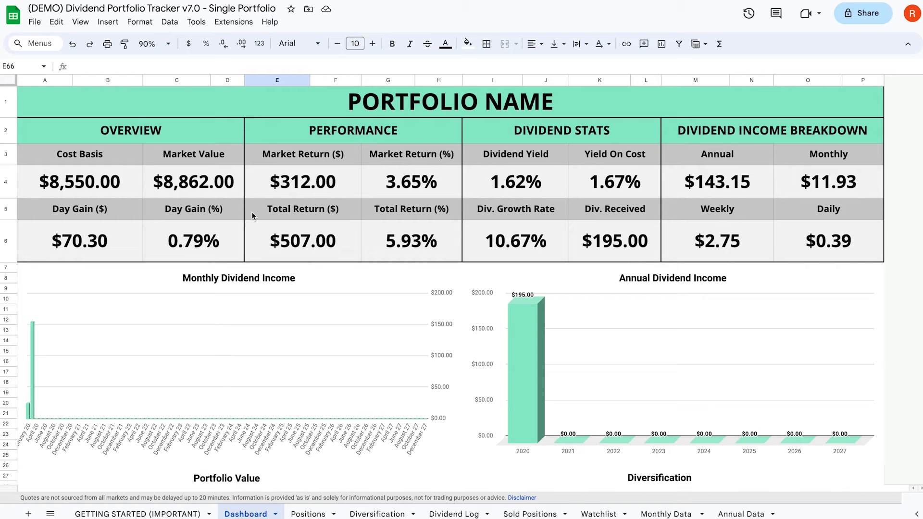
Review the Portfolio Value and Diversification charts on the Dashboard sheet.
scroll(253, 215, "down", 2)
scroll(252, 212, "down", 5)
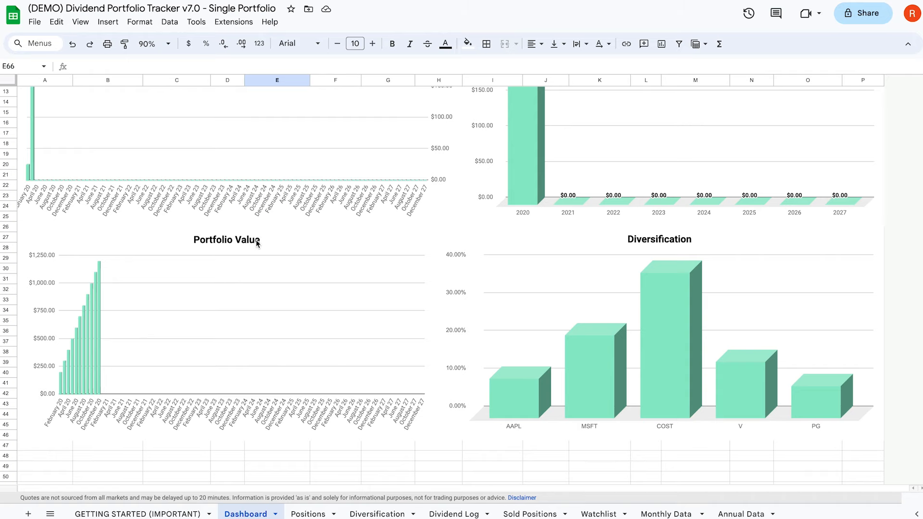
scroll(257, 243, "up", 5)
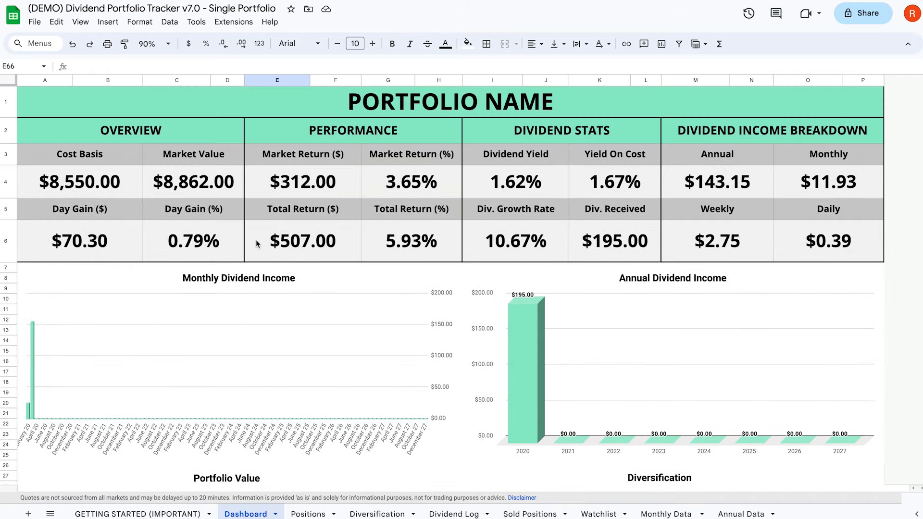
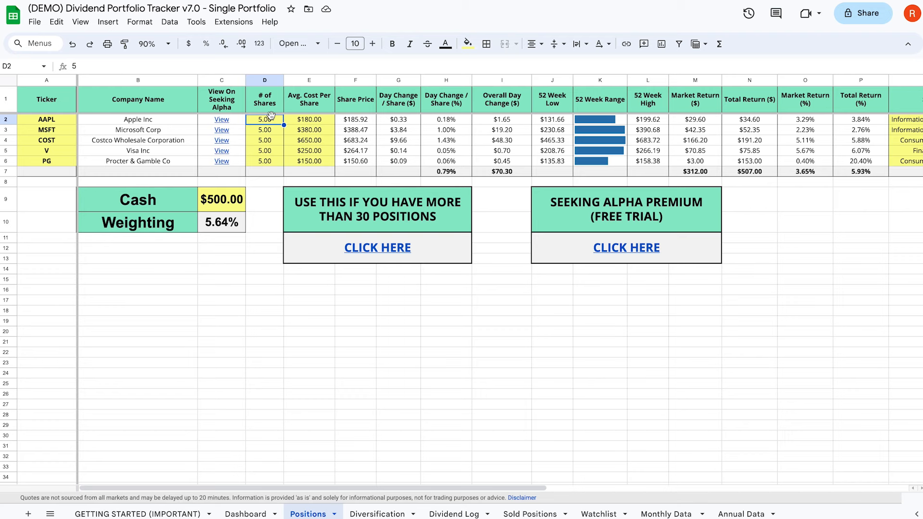
Update the AAPL row on the Positions sheet to 6 shares at an average cost per share of 181.
type("6")
key("Return")
left_click(263, 123)
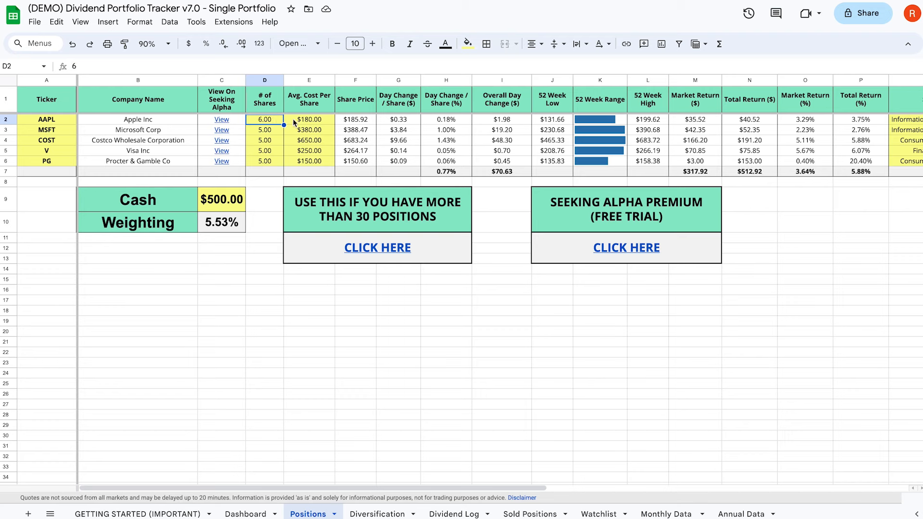
left_click(294, 122)
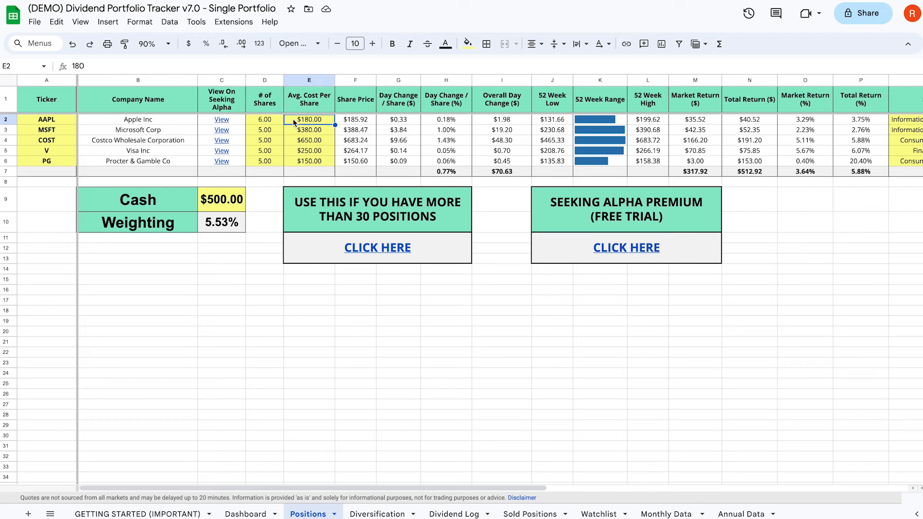
type("181")
key("Return")
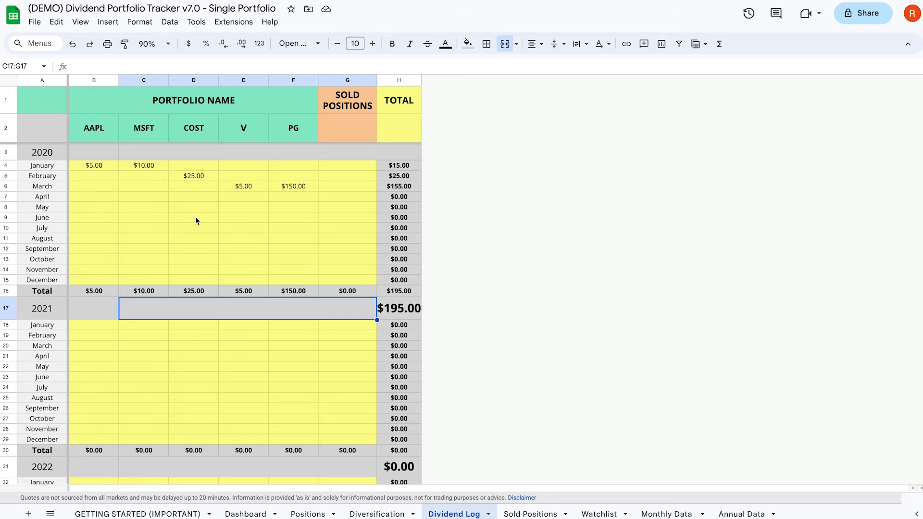
Change the first two year headings on the Dividend Log sheet to 2023 and 2024.
left_click(53, 155)
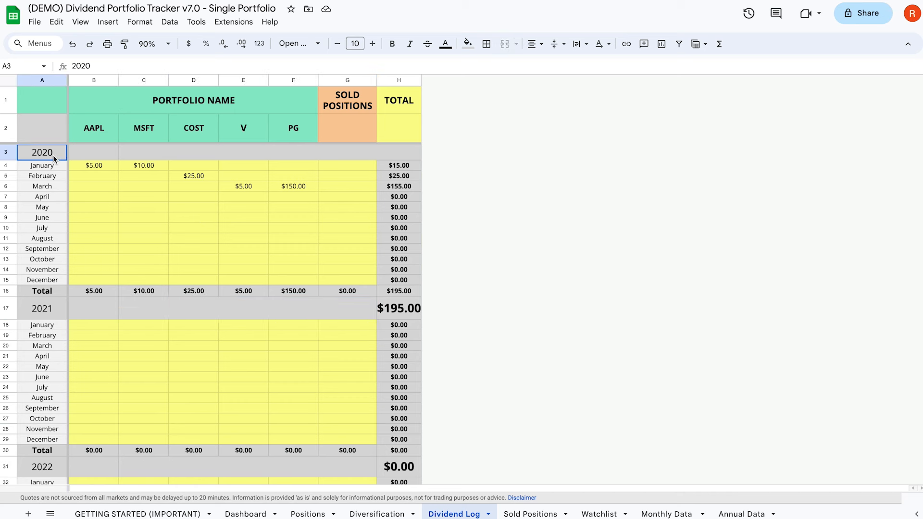
type("2023")
key("Return")
left_click(53, 315)
type("2024")
key("Return")
Change the third and fourth year headings on the Dividend Log sheet to 2025 and 2026.
scroll(53, 315, "down", 5)
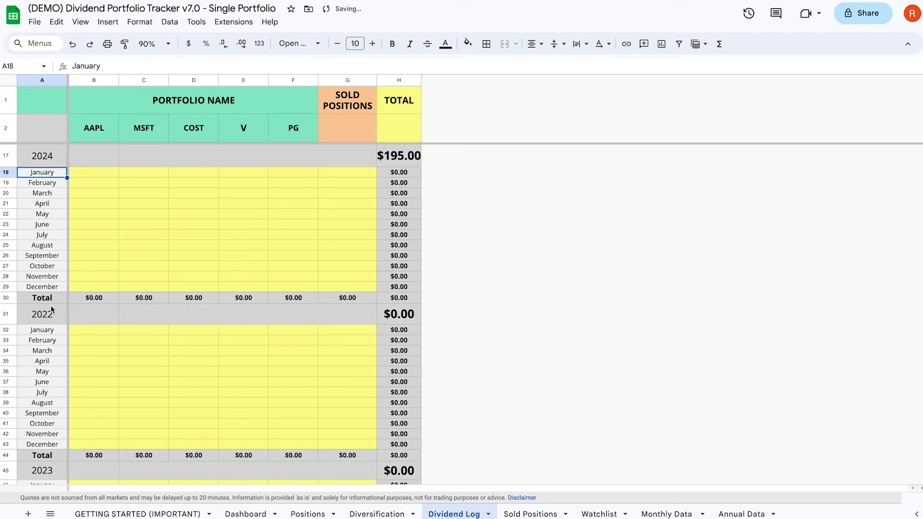
left_click(48, 322)
type("2025")
key("Return")
scroll(48, 322, "down", 5)
left_click(48, 269)
type("2026")
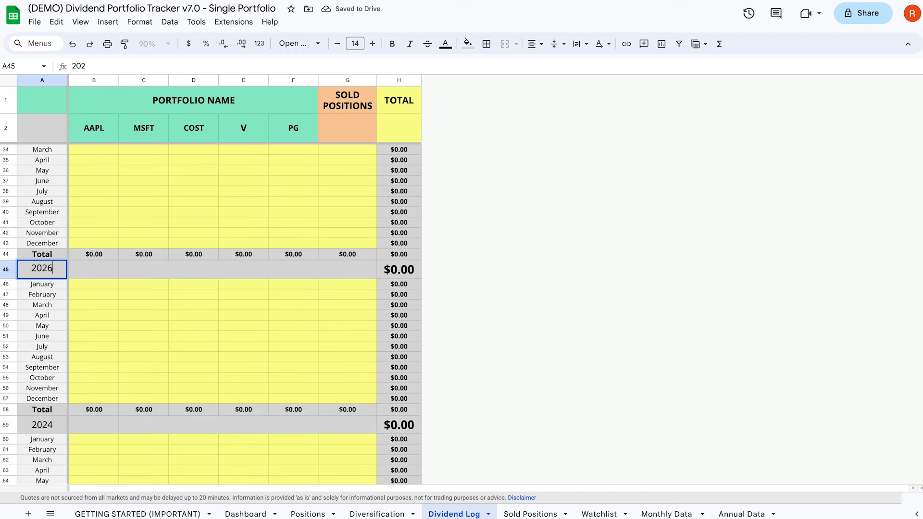
key("Return")
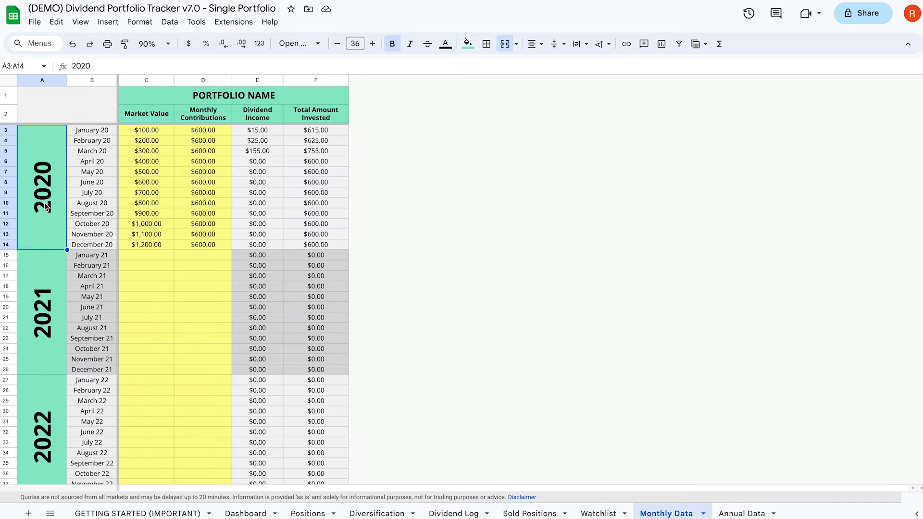
Relabel the first three year blocks on the Monthly Data sheet as 2023, 2024 and 2025.
type("2023")
key("Return")
type("2024")
key("Return")
type("2025")
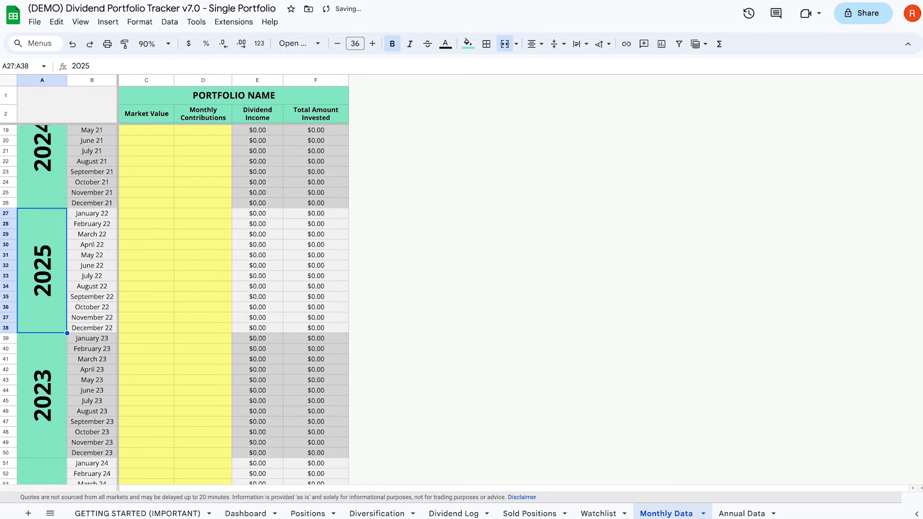
Relabel the months of the 2023 block as January 23 through December 23, filling down from the first two.
scroll(92, 134, "up", 4)
left_click(92, 135)
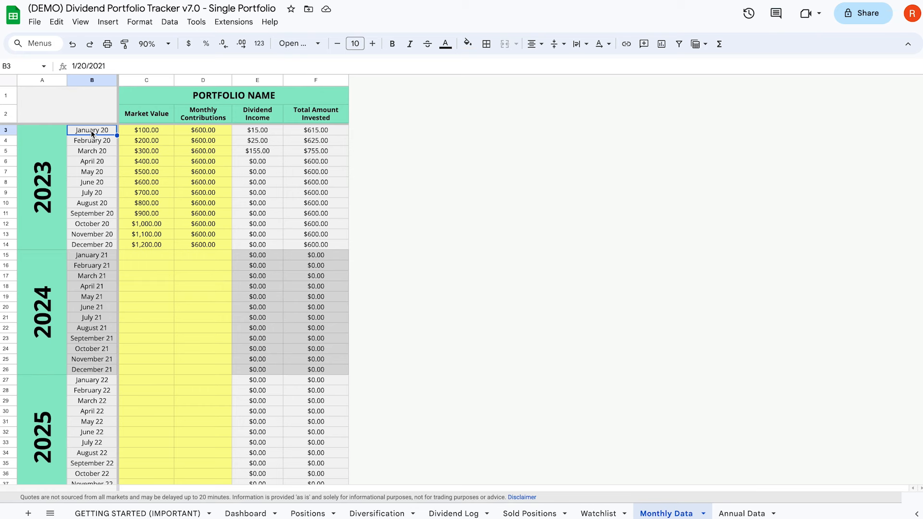
type("January 23")
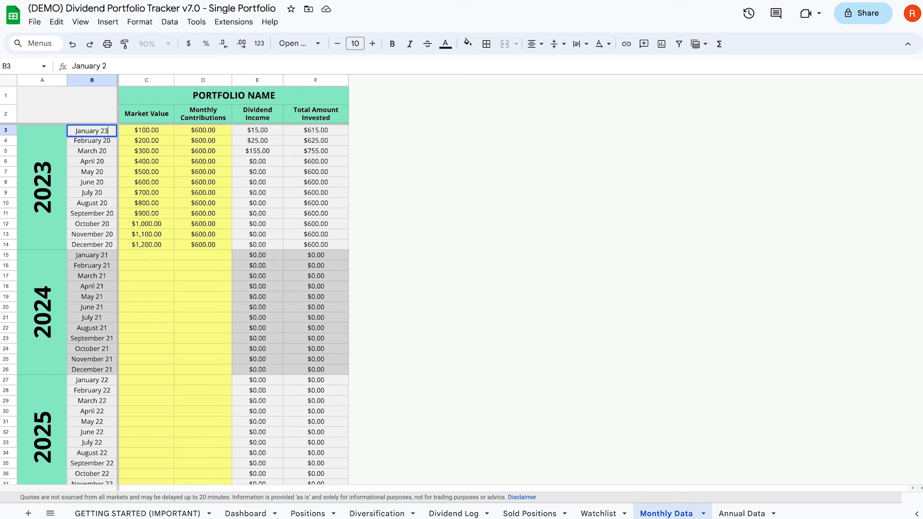
key("Return")
type("February 23")
key("Return")
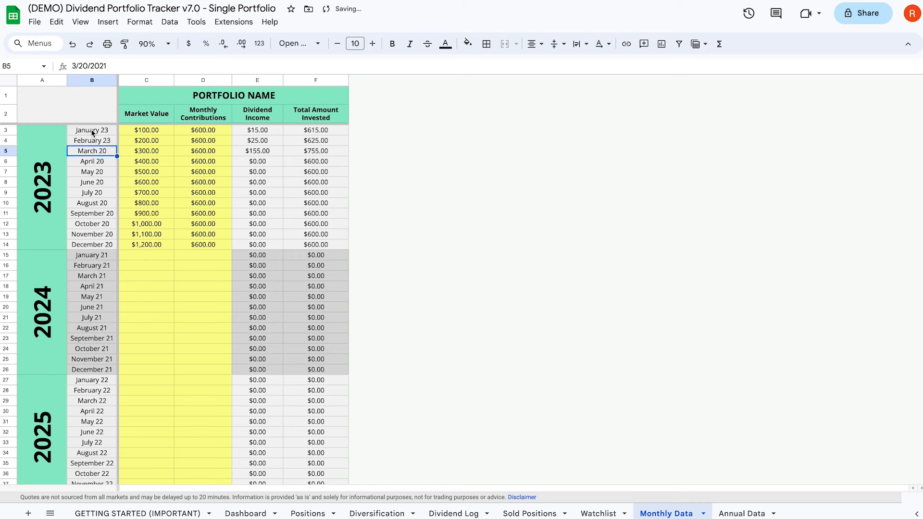
left_click_drag(93, 131, 97, 141)
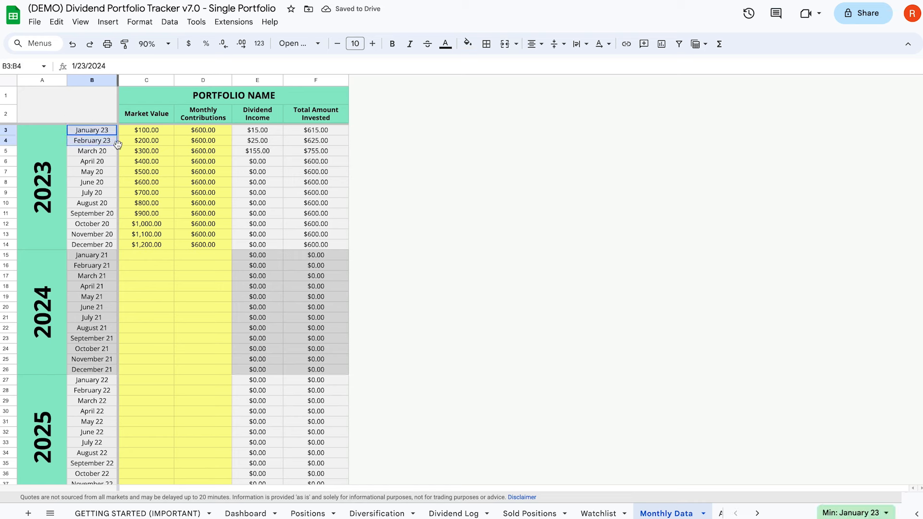
left_click_drag(117, 146, 103, 243)
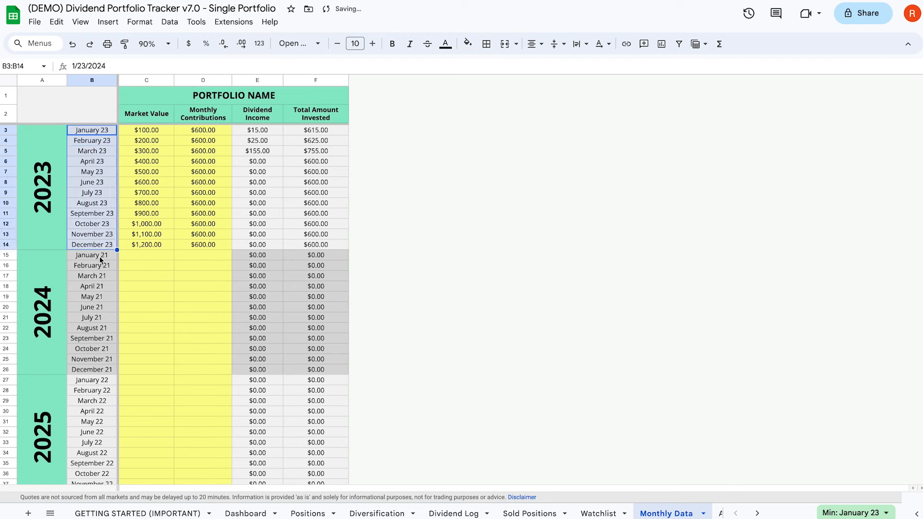
Relabel the months of the 2024 block as January 24 through December 24, filling down from the first two.
left_click(101, 259)
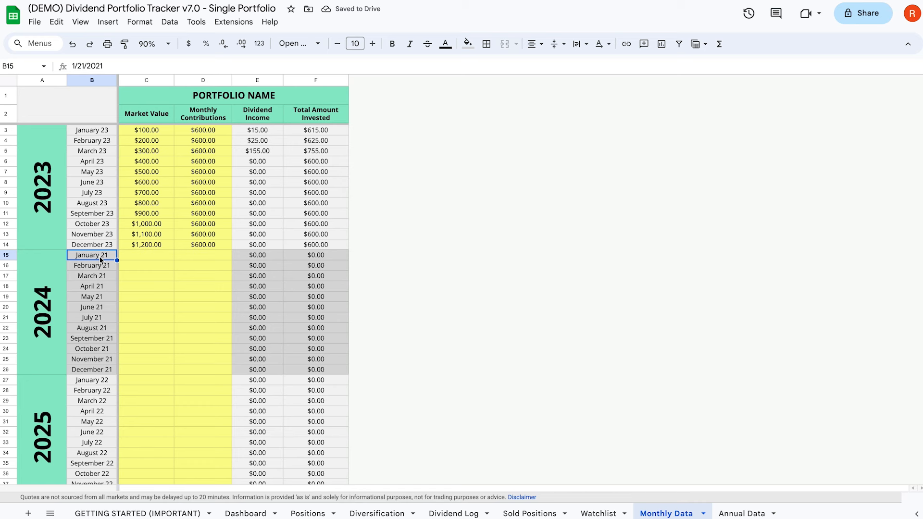
type("January 2024")
key("Return")
type("February 24")
key("Return")
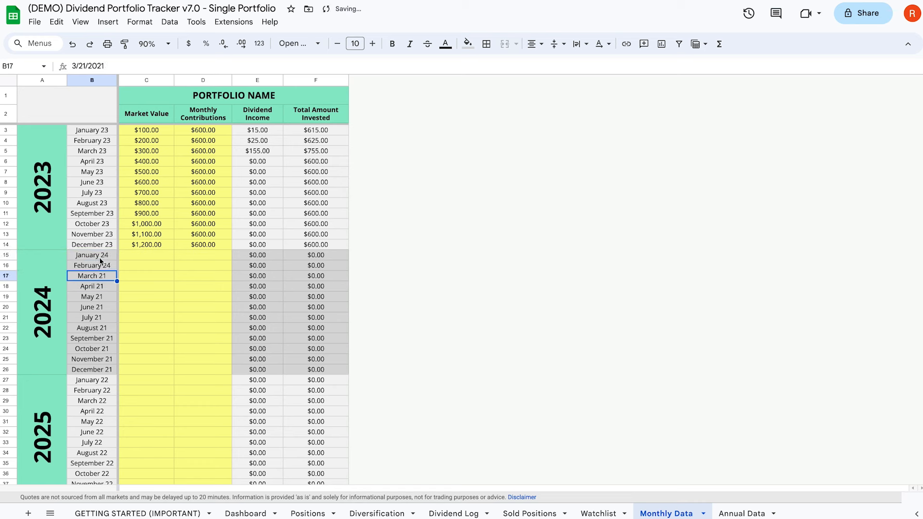
left_click_drag(101, 255, 112, 370)
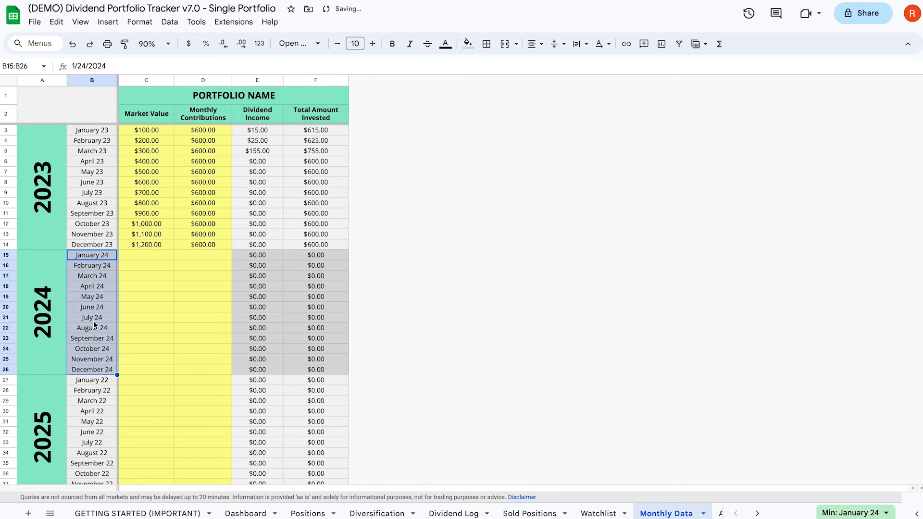
Set the first two years on the Annual Data sheet to 2023 and 2024 and fill the sequence down to row 10.
key("ctrl+Page_Down")
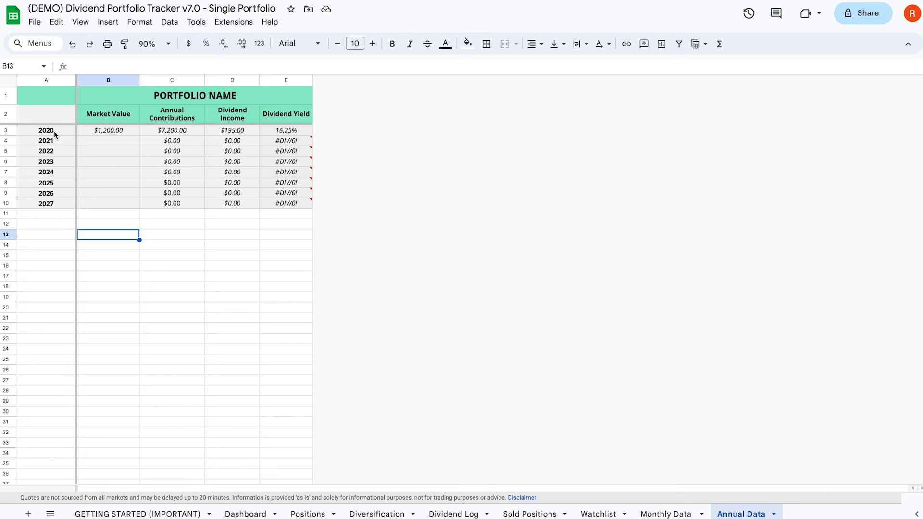
left_click(54, 130)
type("2023")
key("Return")
type("2024")
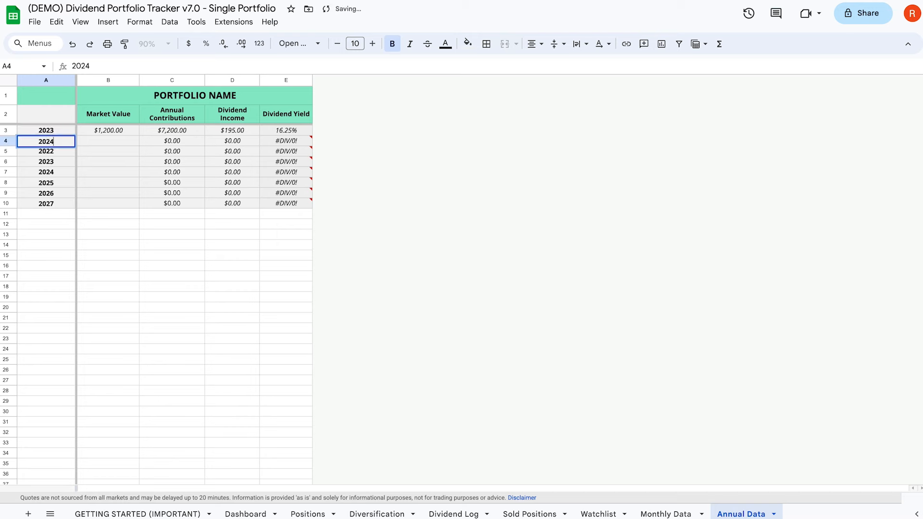
left_click_drag(56, 128, 67, 203)
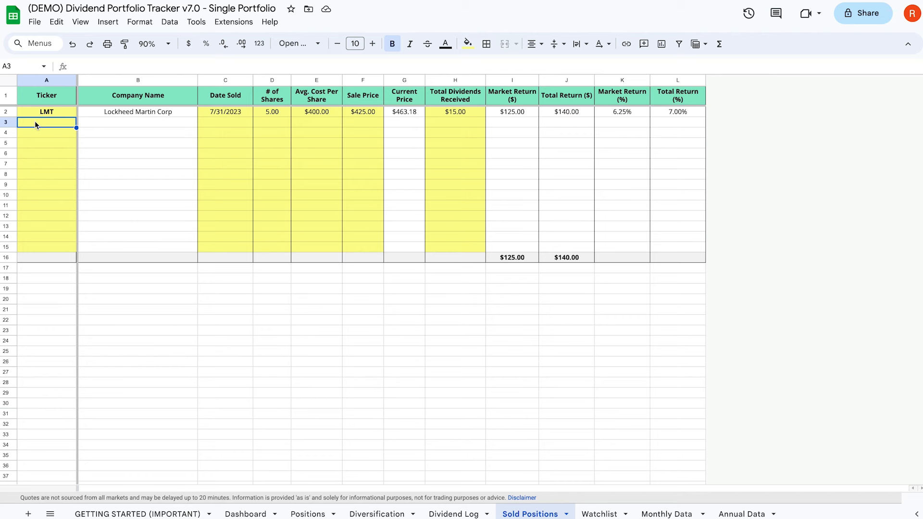
Record ticker V in the second row of the Sold Positions sheet with date sold 1/14/2024.
type("V")
key("Return")
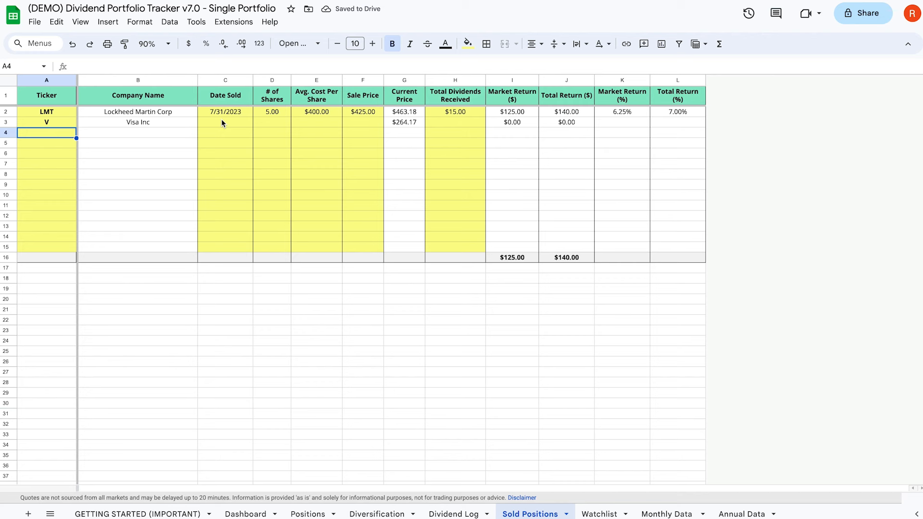
left_click(222, 123)
type("1/1")
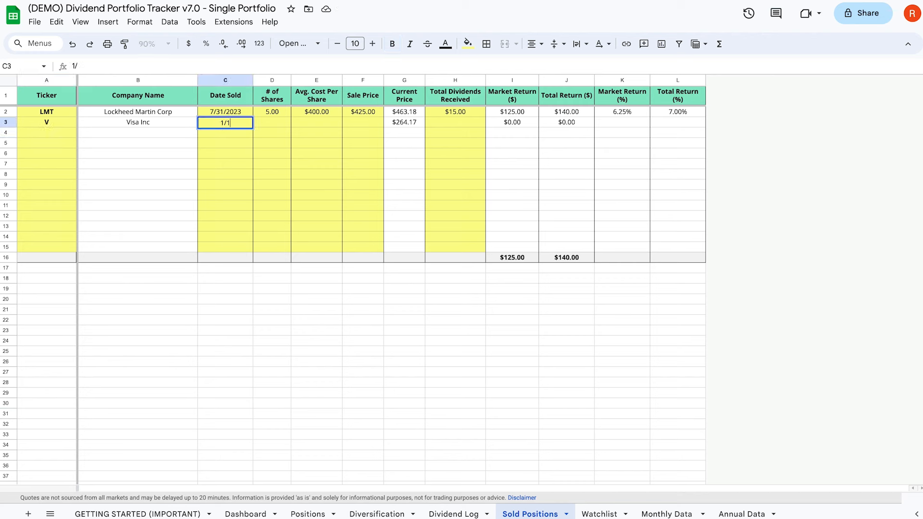
type("4/2024")
key("Tab")
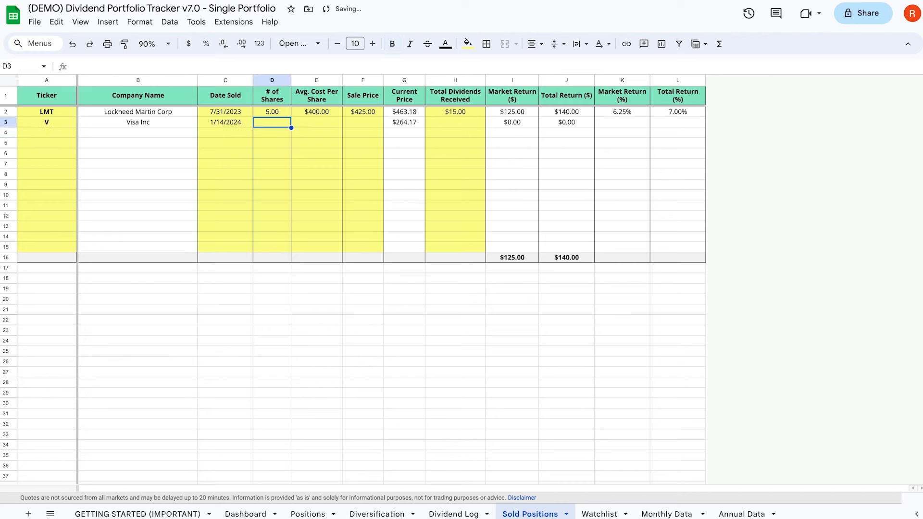
Complete the sold V row with 5 shares, an average cost of 250, a sale price of 261 and total dividends received of 5.
type("5")
key("Tab")
type("250")
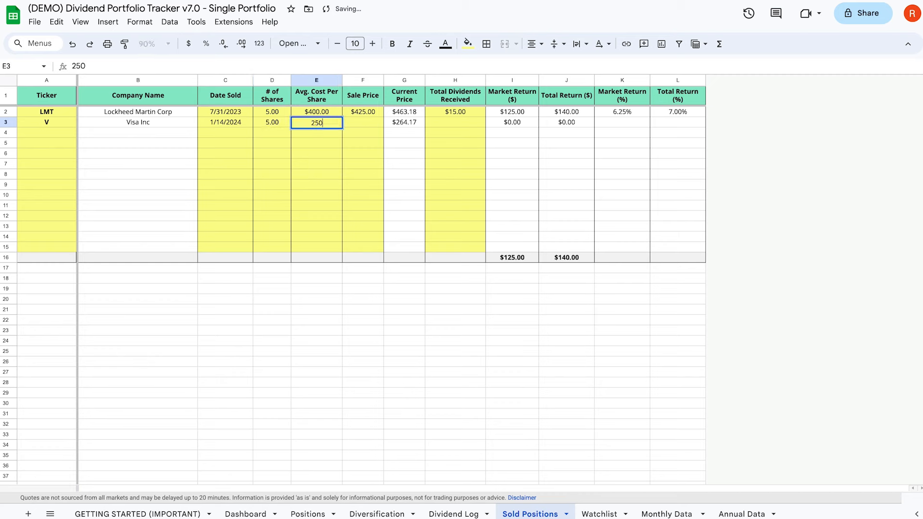
key("Tab")
type("261")
key("Tab")
left_click(434, 121)
type("5")
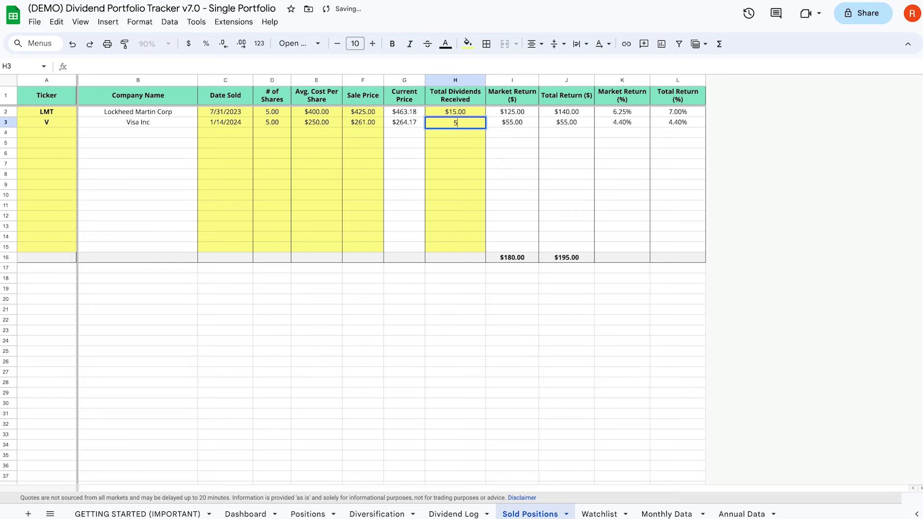
key("Return")
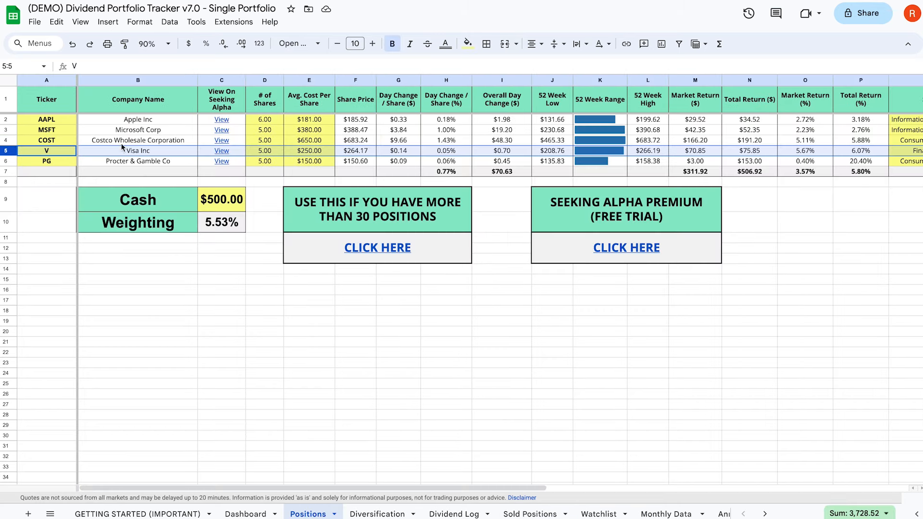
Delete the Visa (V) row from the Positions sheet.
right_click(9, 150)
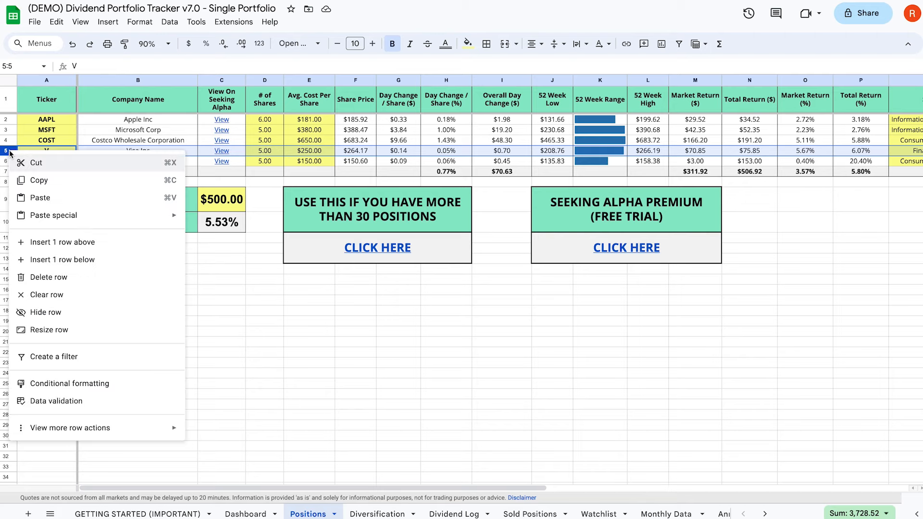
left_click(66, 277)
scroll(133, 231, "right", 10)
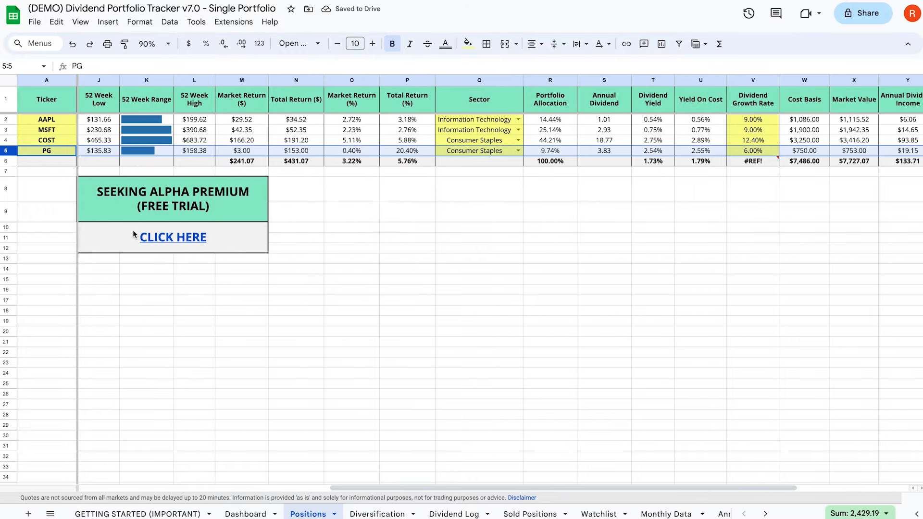
scroll(133, 230, "right", 6)
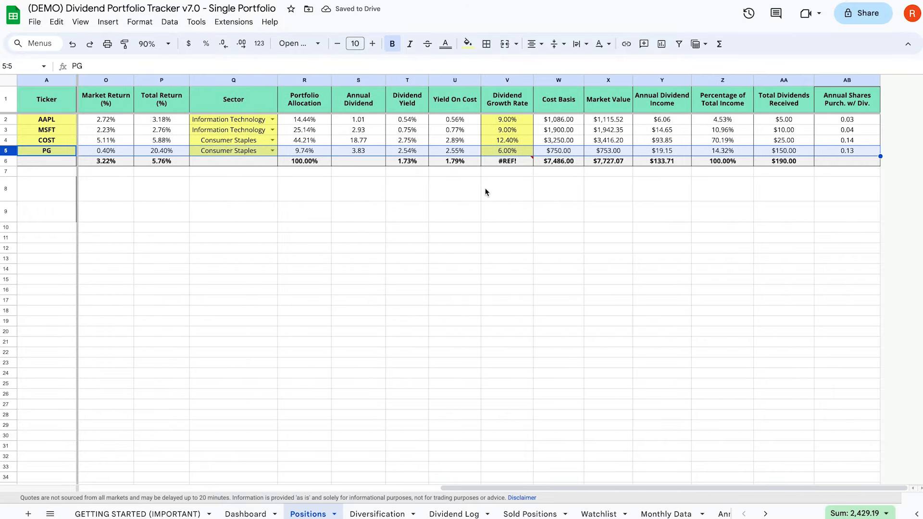
Remove the broken (#REF!*#REF!) term from the total Dividend Growth Rate formula in cell V6 of the Positions sheet.
left_click(485, 192)
left_click(501, 163)
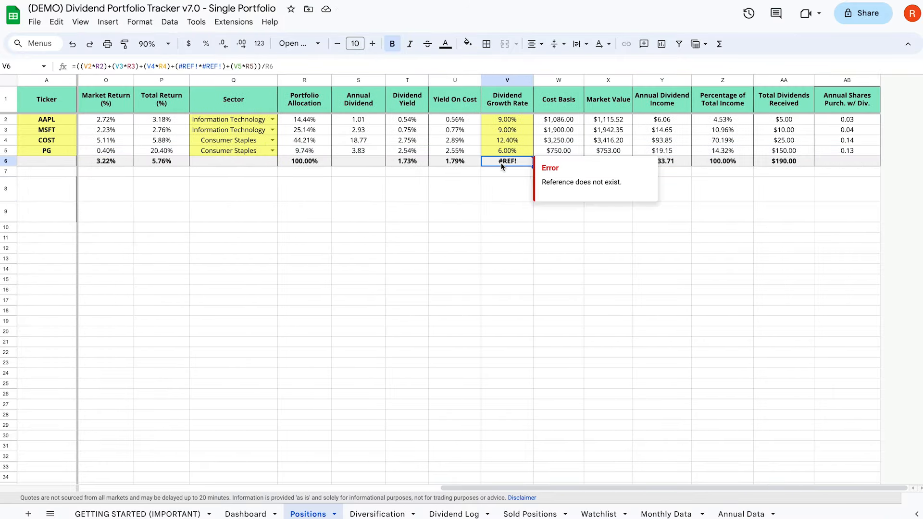
left_click_drag(226, 68, 175, 67)
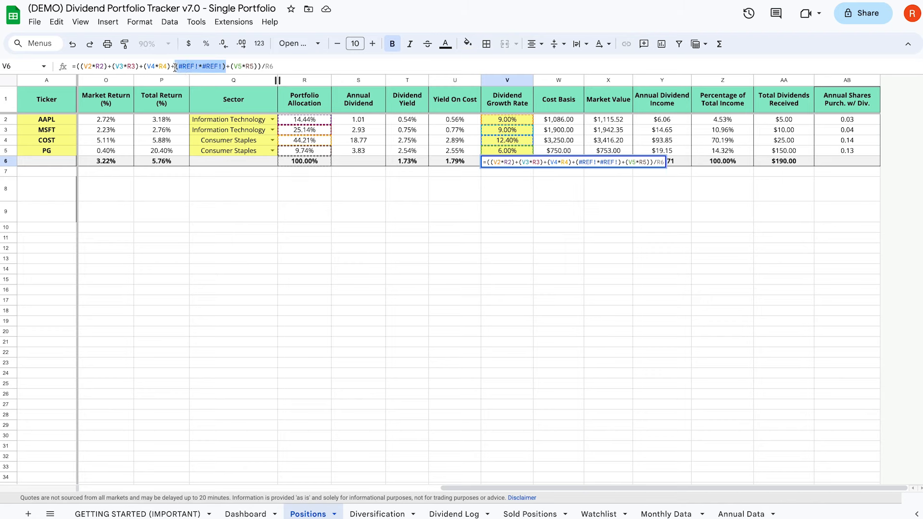
key("BackSpace")
key("BackSpace")
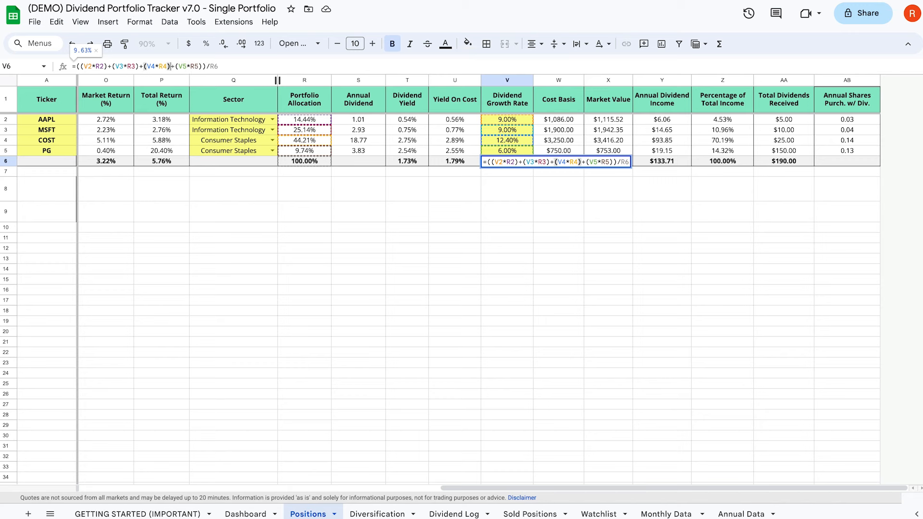
key("Return")
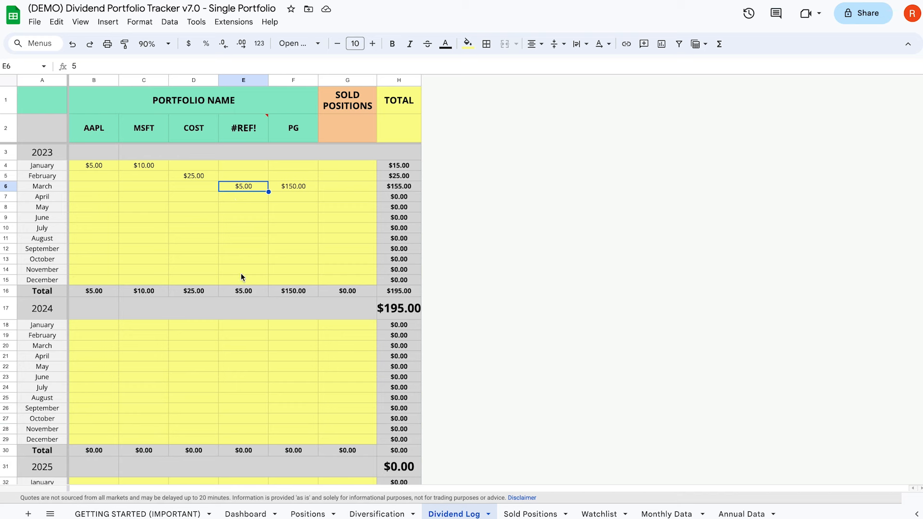
Enter the removed holding's March 2023 dividend of 5 in the Sold Positions column of the Dividend Log sheet.
left_click_drag(241, 166, 246, 277)
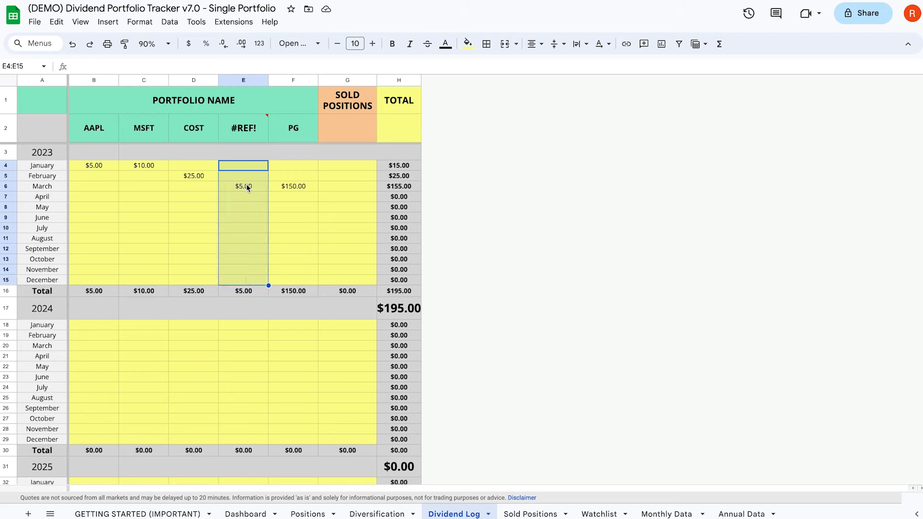
left_click(247, 187)
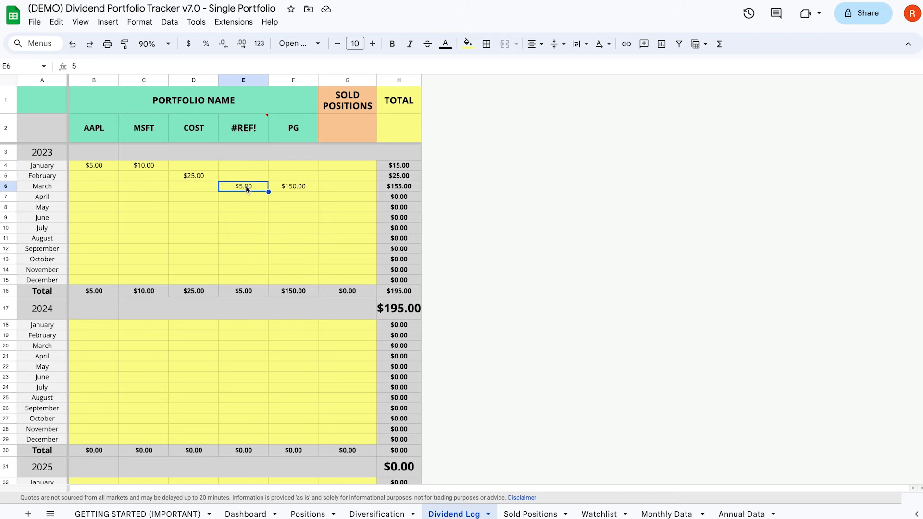
left_click(351, 185)
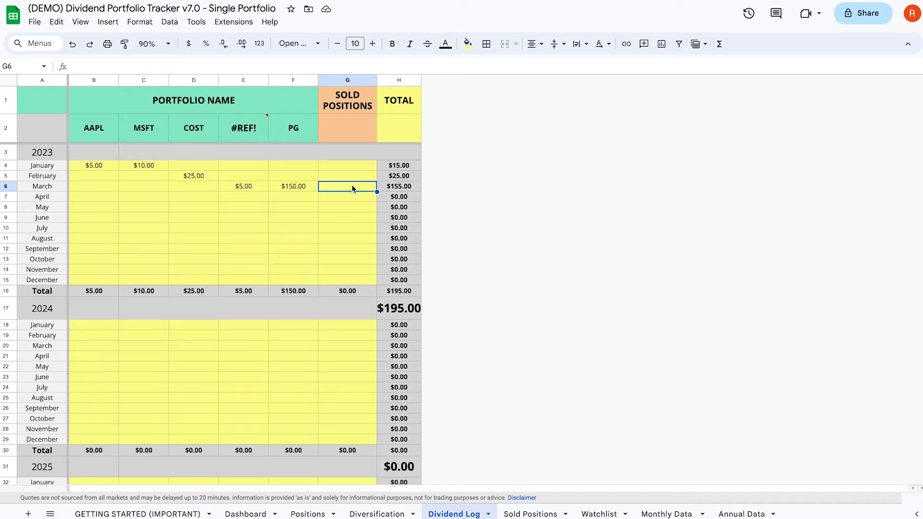
type("5")
key("Return")
Delete the #REF! ticker column E from the Dividend Log sheet.
left_click(234, 81)
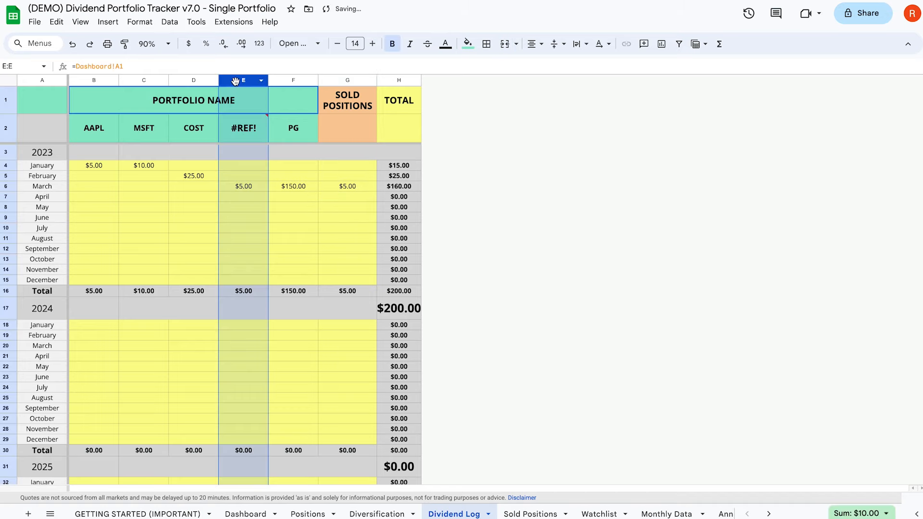
right_click(233, 81)
left_click(265, 209)
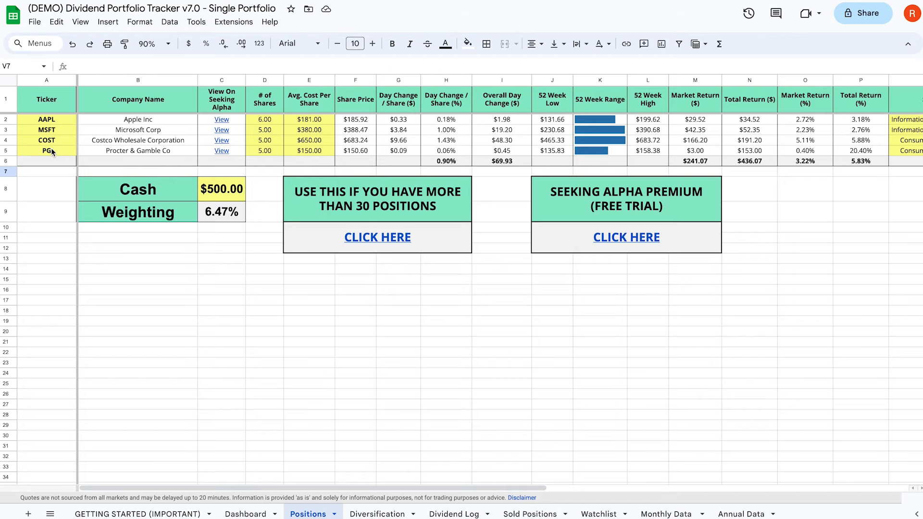
Replace ticker PG on the Positions sheet with T and inspect the GOOGLEFINANCE formula behind its company name.
left_click(53, 152)
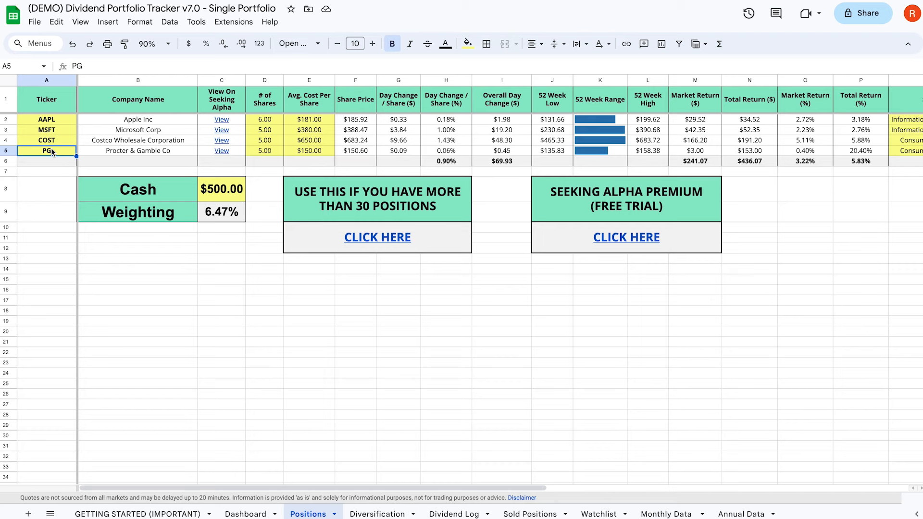
type("T")
key("BackSpace")
key("Return")
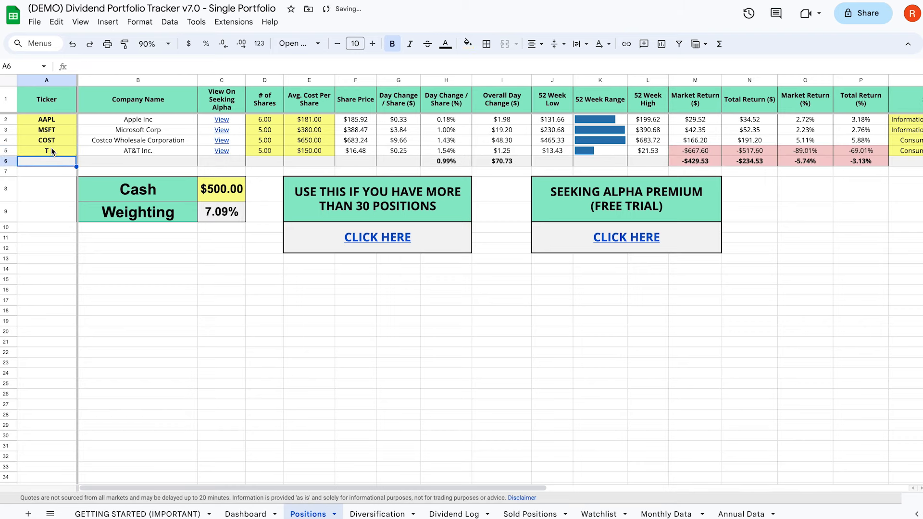
left_click(132, 153)
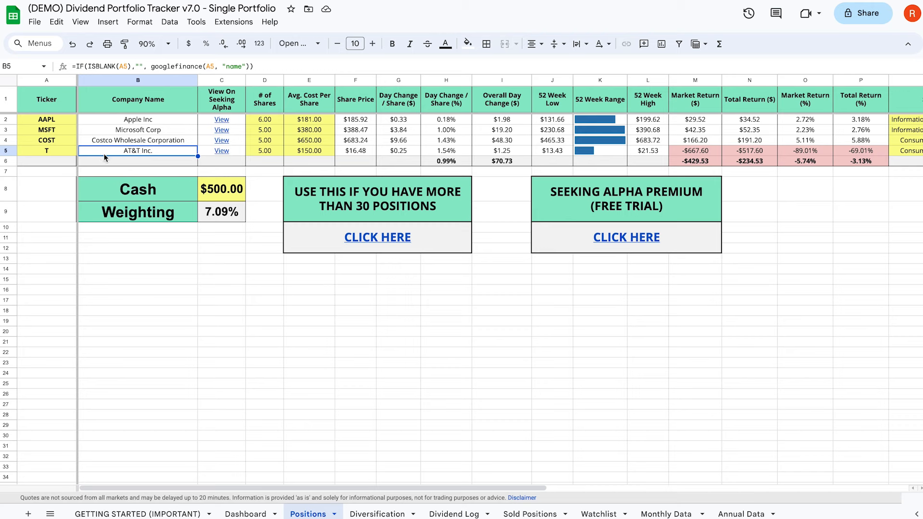
left_click(68, 157)
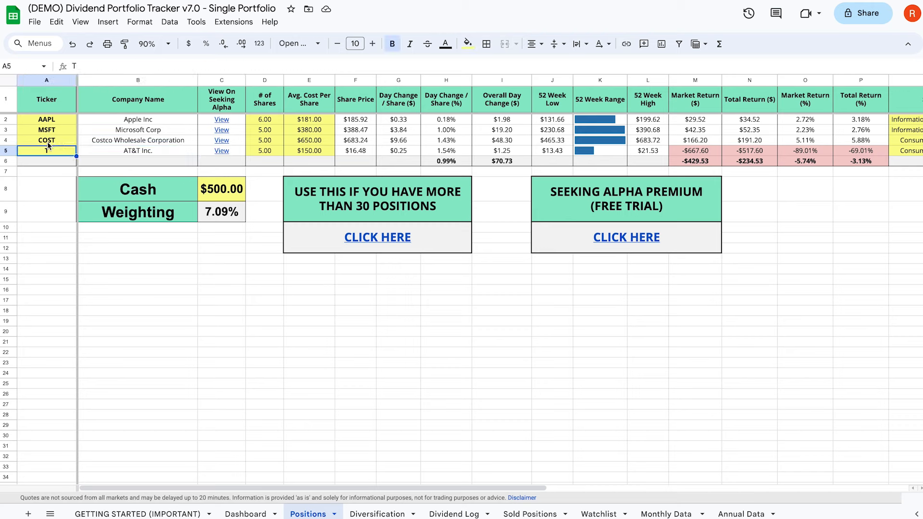
left_click(109, 151)
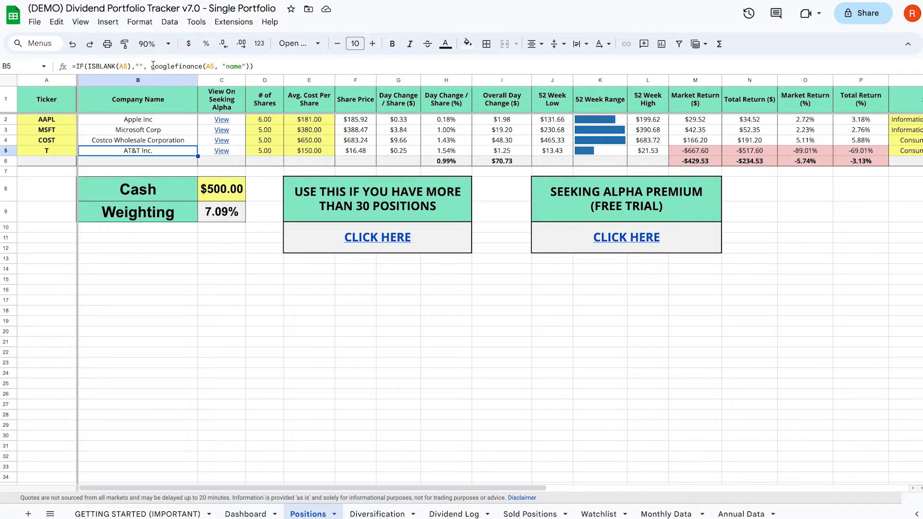
left_click_drag(151, 66, 245, 66)
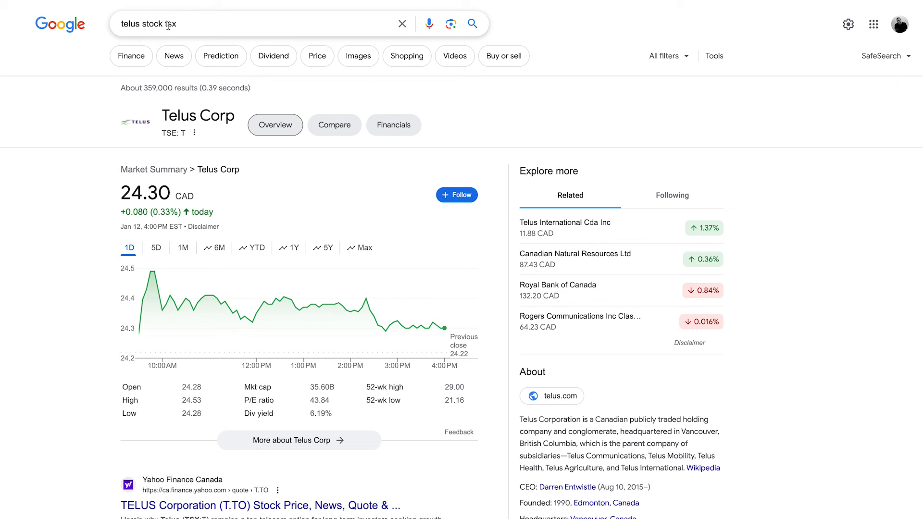
Check Telus's exchange-prefixed symbol in the Google results and set the row 5 ticker on the Positions sheet to TSE:T.
double_click(182, 133)
left_click_drag(182, 133, 161, 134)
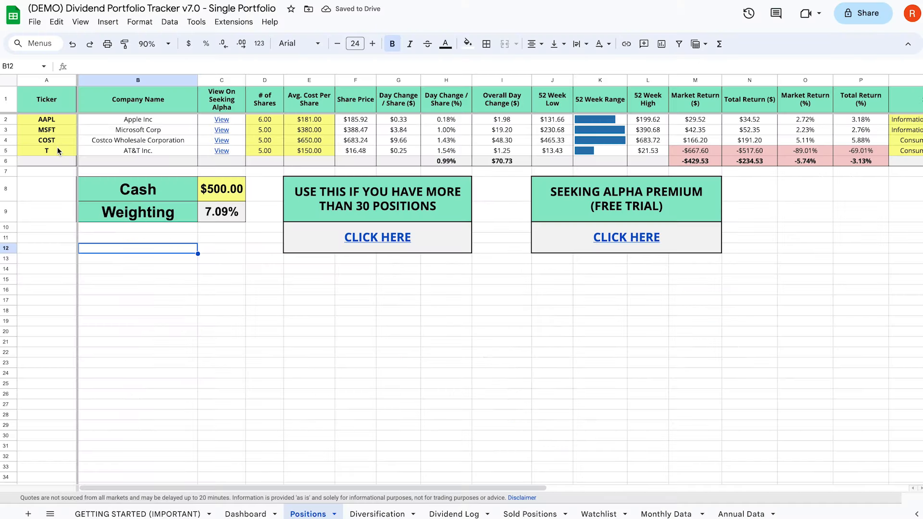
left_click(59, 151)
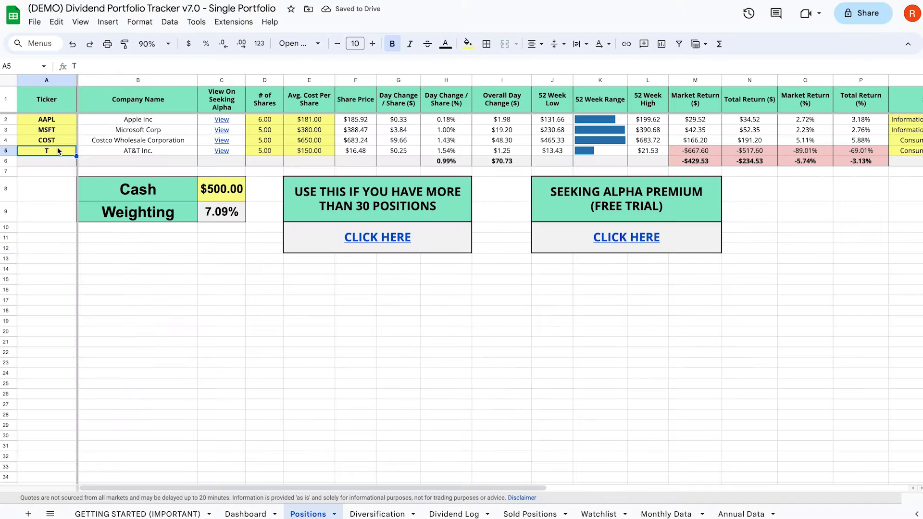
type("TSE:T")
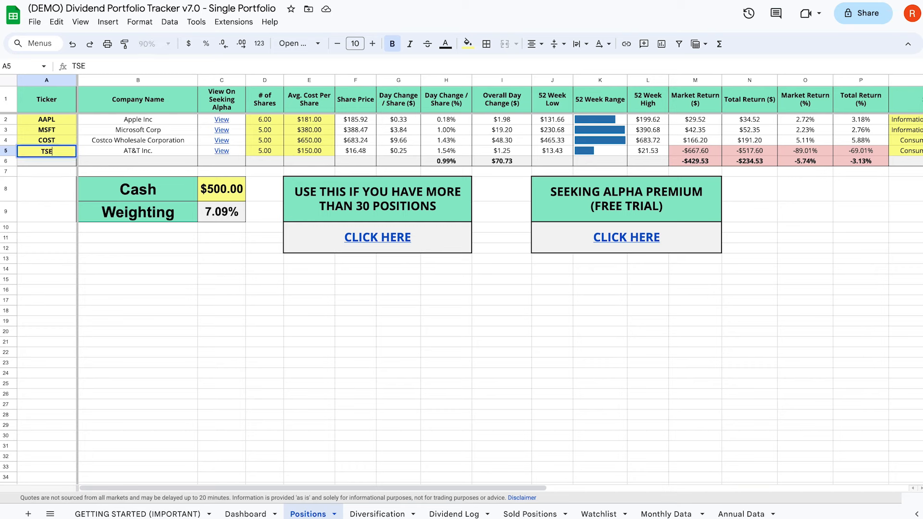
key("Return")
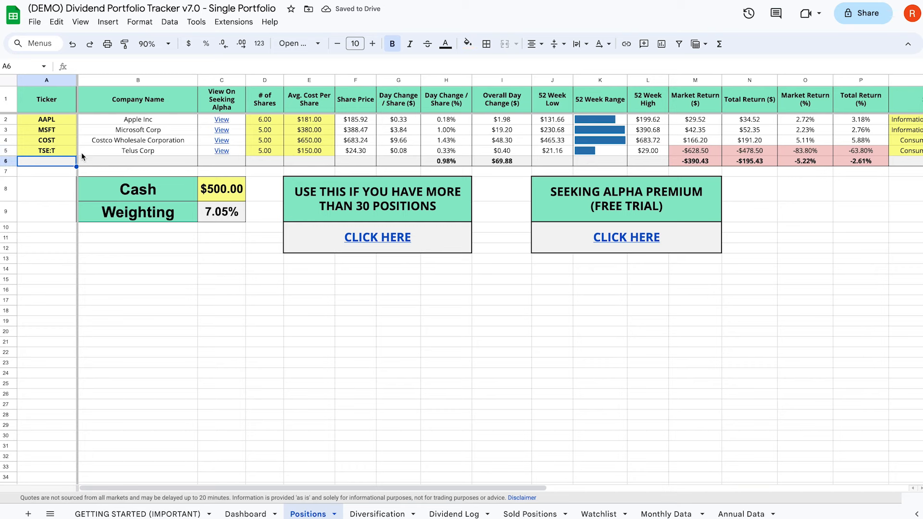
Inspect the company name and Annual Dividend formulas in the TSE:T row.
left_click(137, 154)
scroll(137, 155, "right", 10)
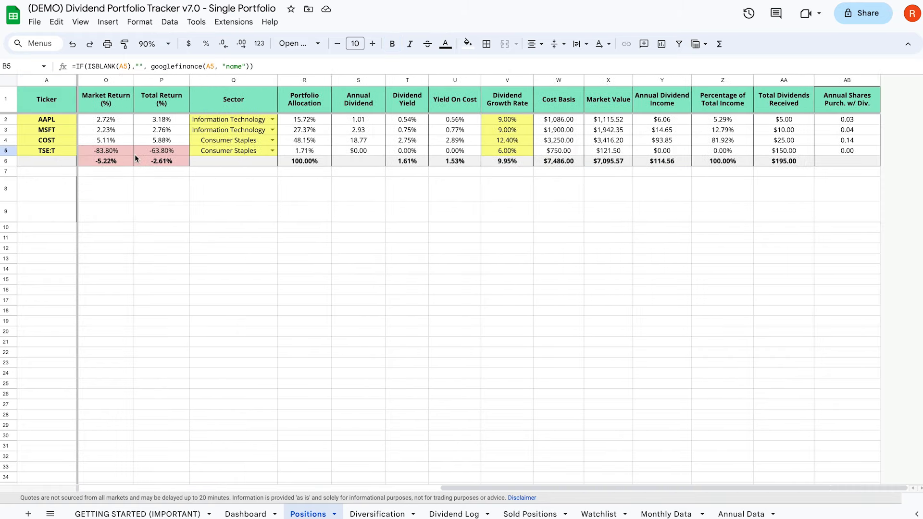
left_click(353, 153)
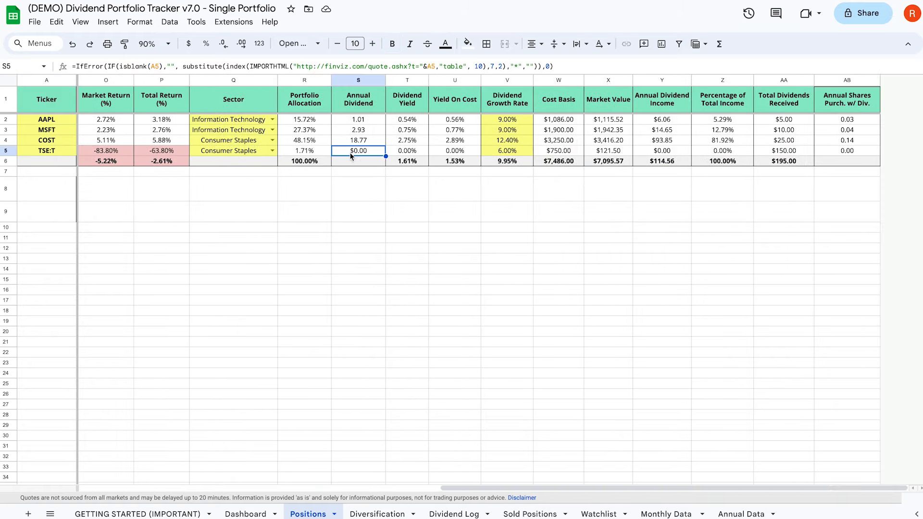